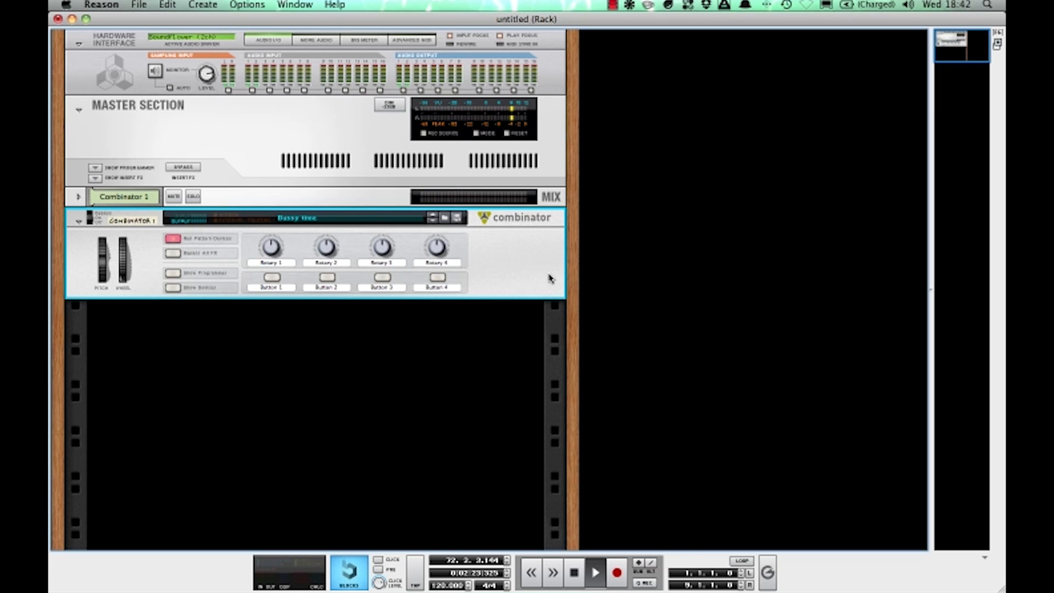
# - Delete only the existing Combinator from the rack, keeping the rest of its device group
pyautogui.rightClick(535, 245)
pyautogui.click(543, 263)
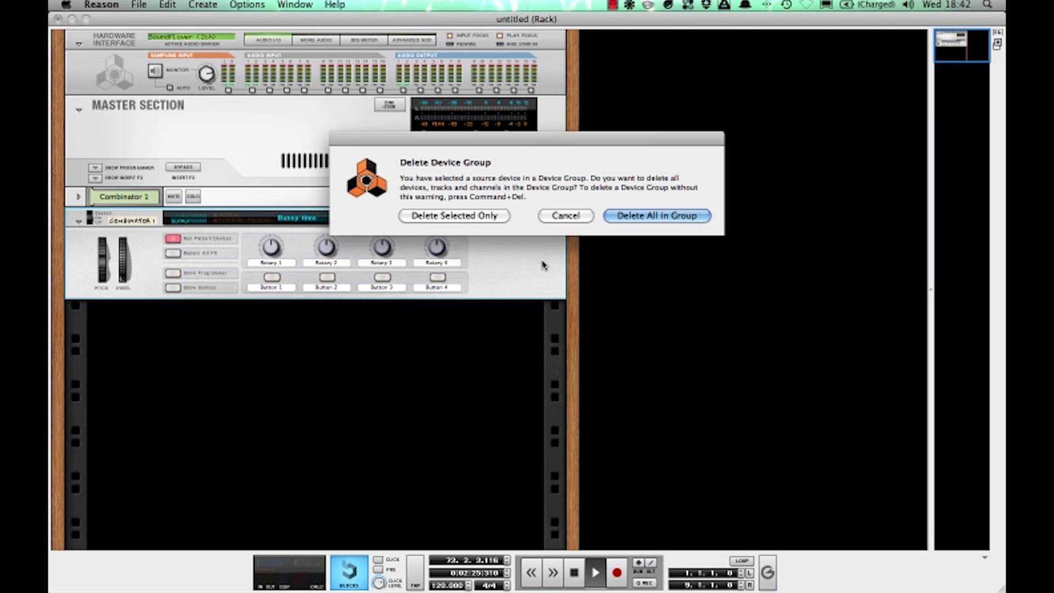
pyautogui.click(475, 217)
# - Create a new empty Combinator in the rack below the mix channel
pyautogui.rightClick(372, 286)
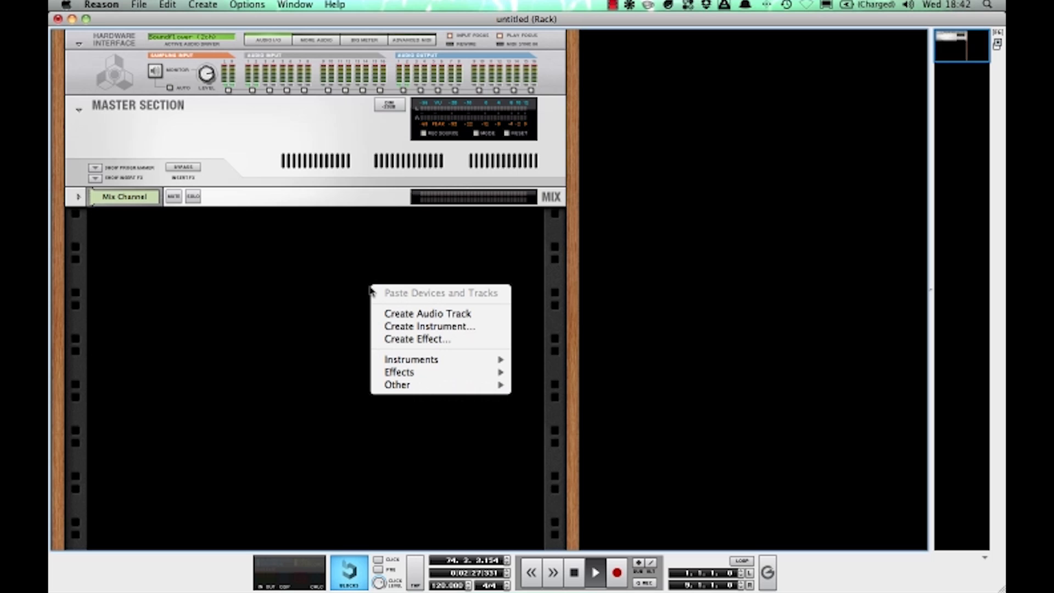
pyautogui.moveTo(474, 386)
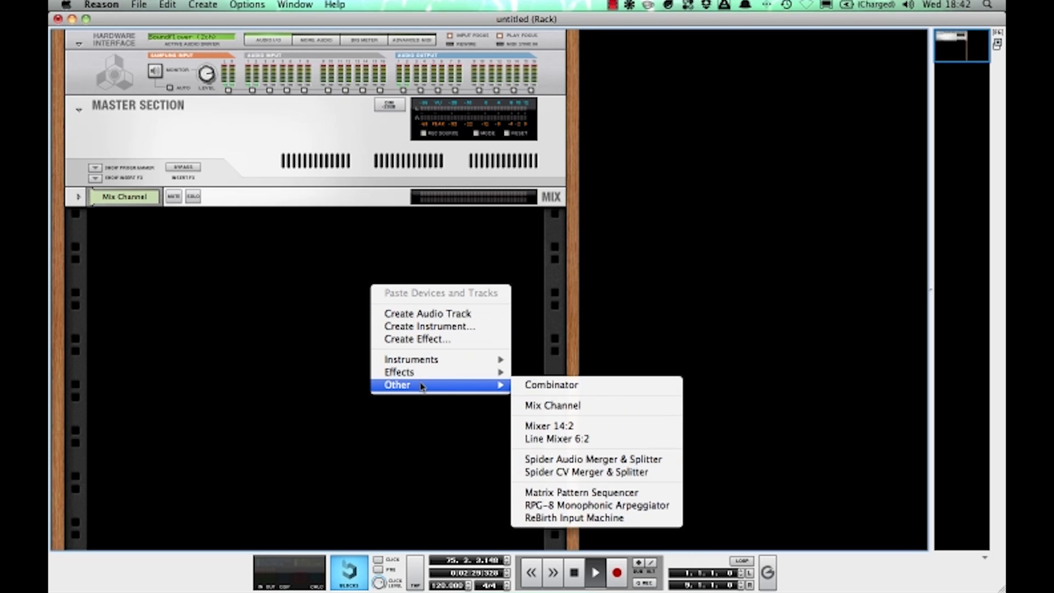
pyautogui.click(536, 386)
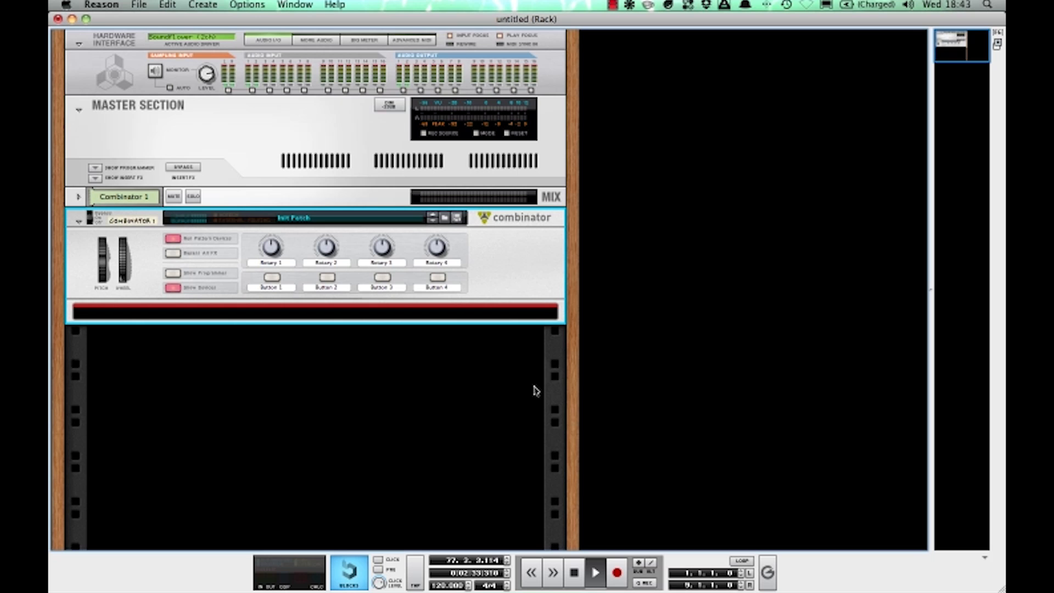
# - Add a SubTractor Analog Synthesizer inside the Combinator
pyautogui.rightClick(462, 318)
pyautogui.moveTo(489, 339)
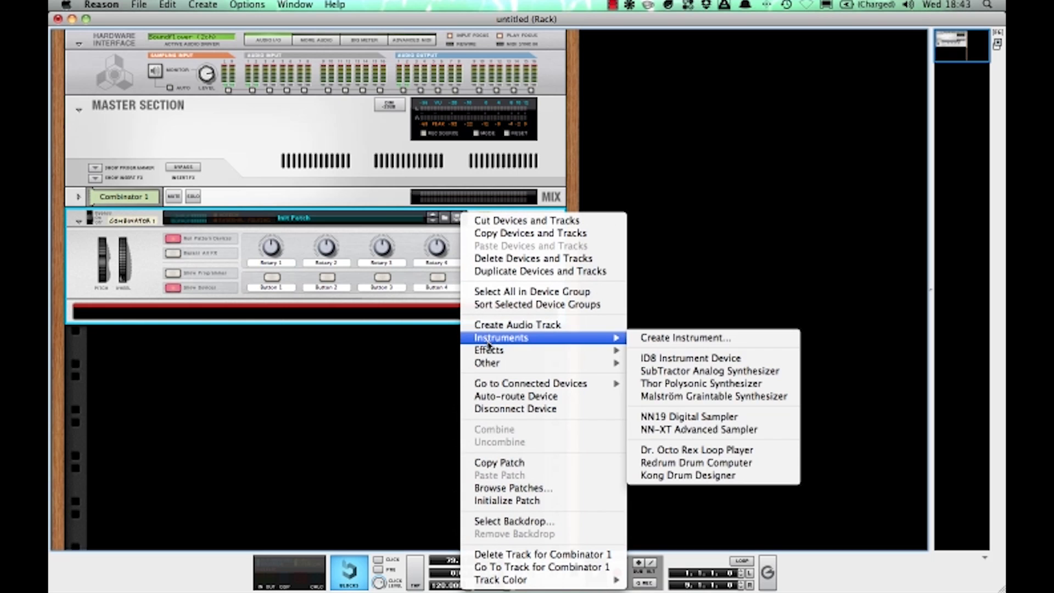
pyautogui.click(684, 370)
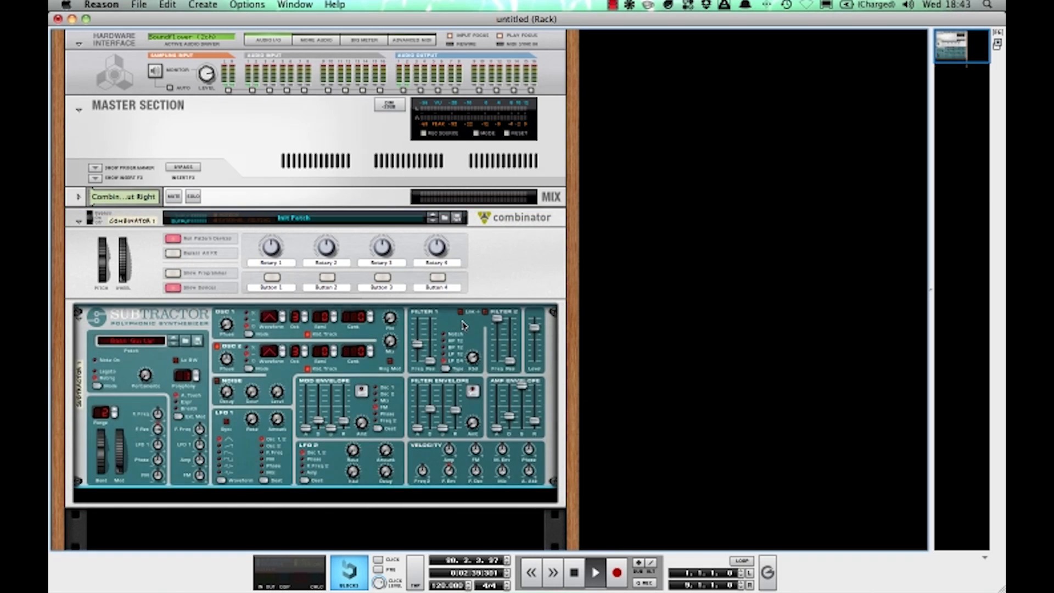
# - Initialize the SubTractor's patch
pyautogui.scroll(-3, 462, 326)
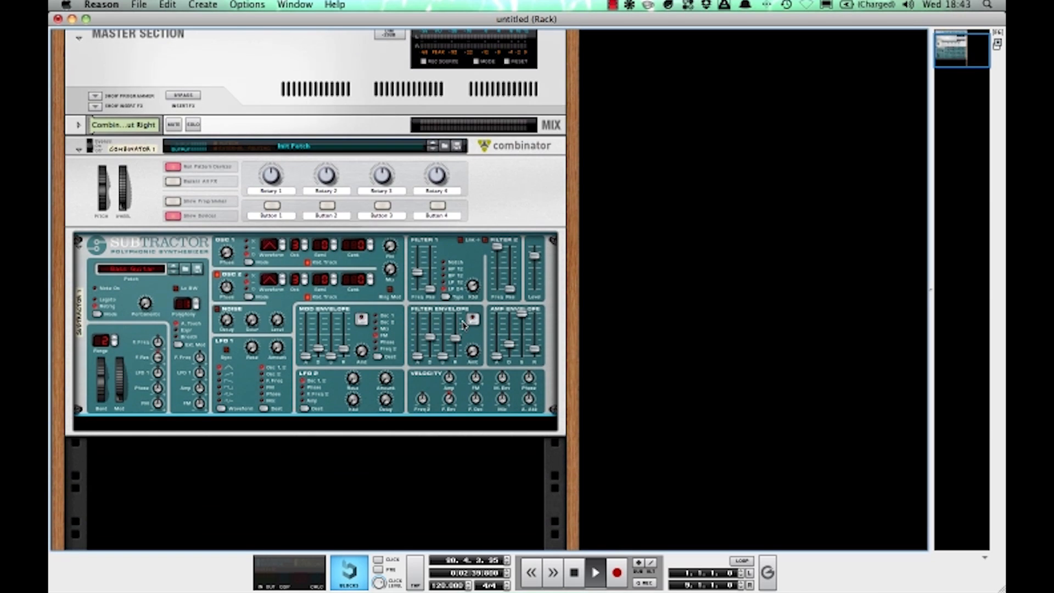
pyautogui.rightClick(157, 257)
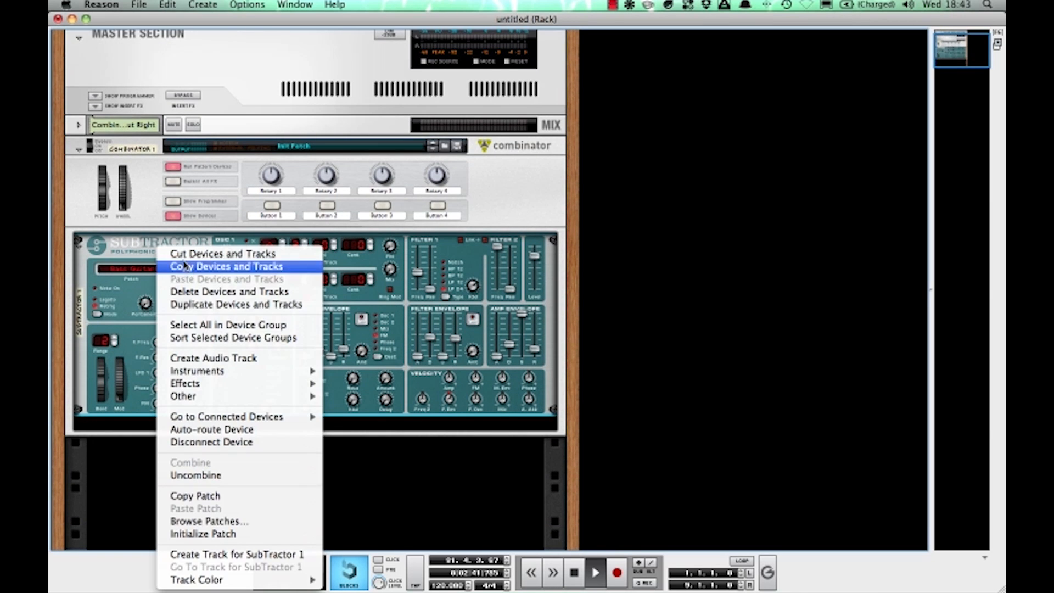
pyautogui.click(248, 540)
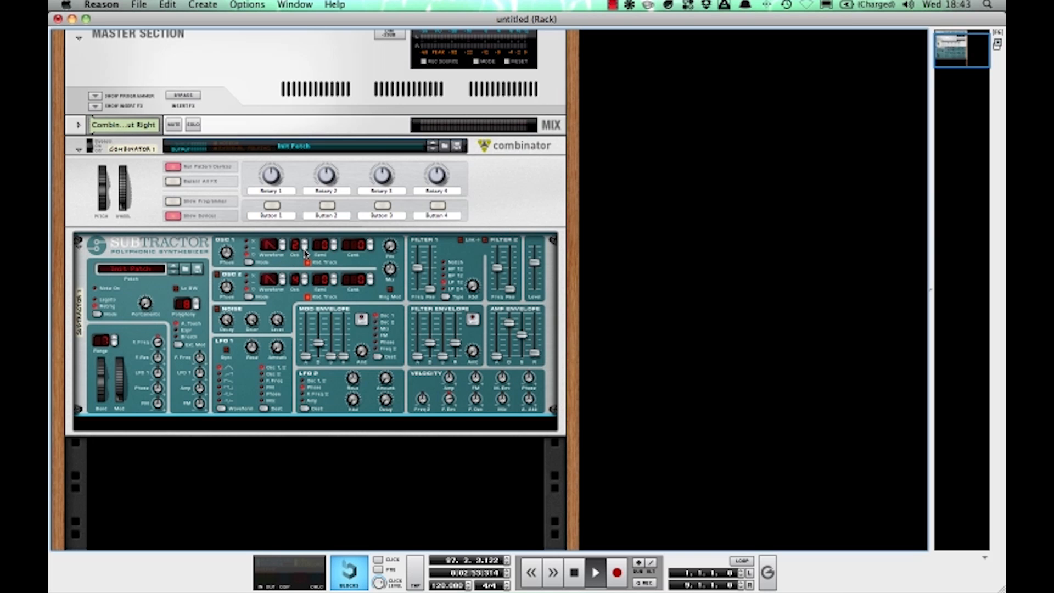
# - Turn on the SubTractor's oscillator 2 with its octave at 2, and detune oscillator 1 downward in cents while trying the FM amount
pyautogui.click(304, 282)
pyautogui.click(217, 276)
pyautogui.click(371, 249)
pyautogui.click(371, 249)
pyautogui.moveTo(394, 251)
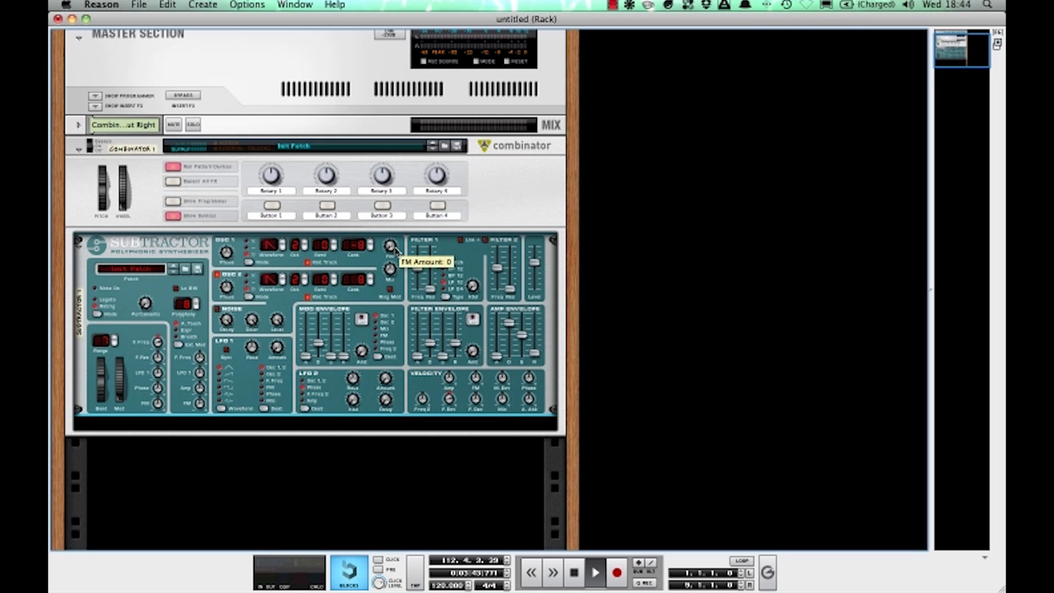
pyautogui.moveTo(397, 252); pyautogui.dragTo(393, 240)
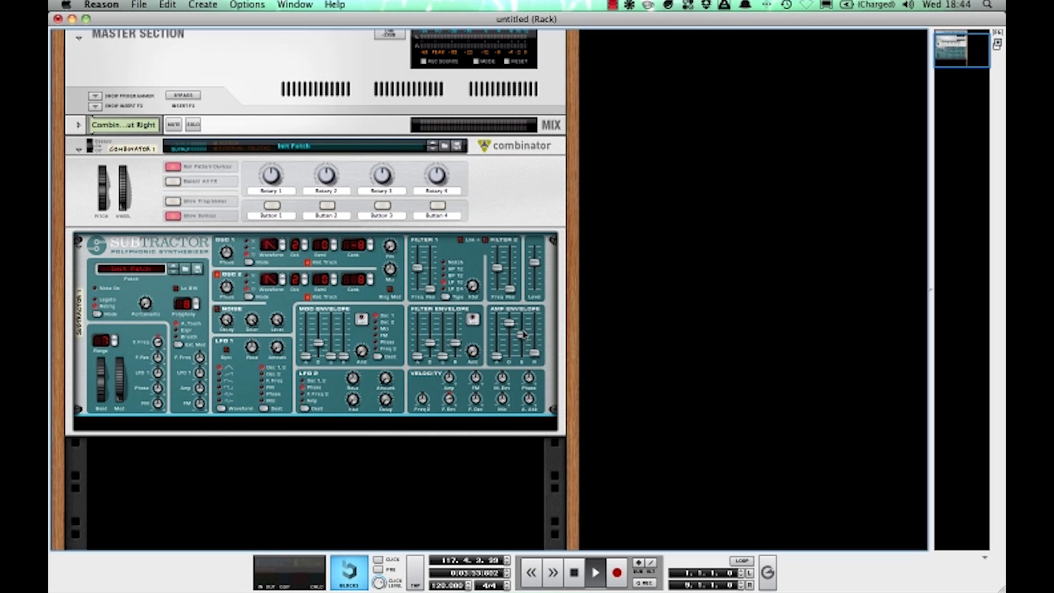
# - Raise the SubTractor's amp envelope sustain to maximum with a short release, and adjust the FM amount
pyautogui.moveTo(522, 333); pyautogui.dragTo(523, 276)
pyautogui.moveTo(530, 341); pyautogui.dragTo(533, 360)
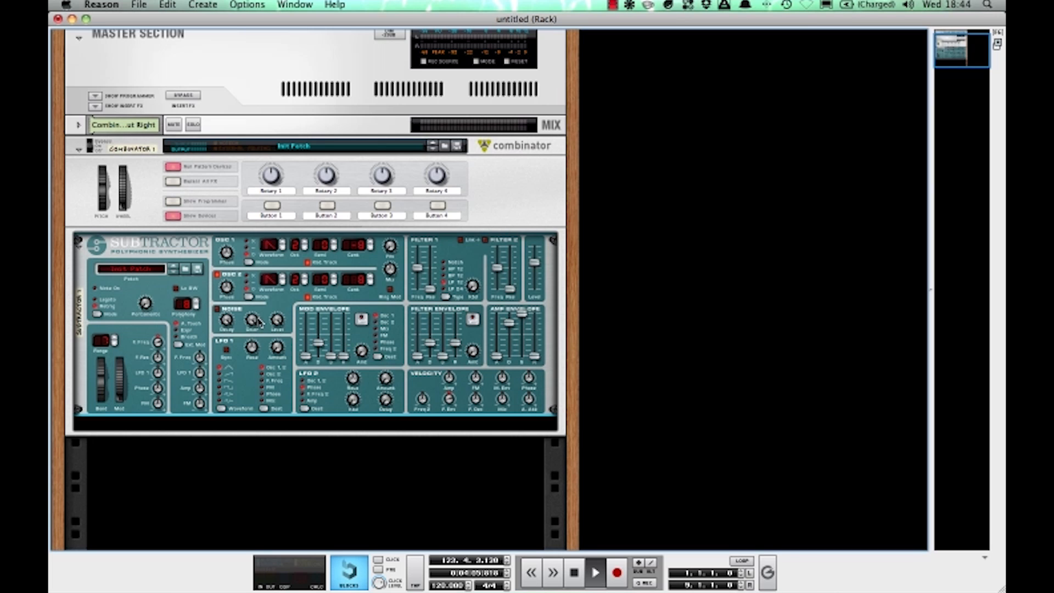
pyautogui.moveTo(394, 248); pyautogui.dragTo(395, 235)
pyautogui.moveTo(333, 313)
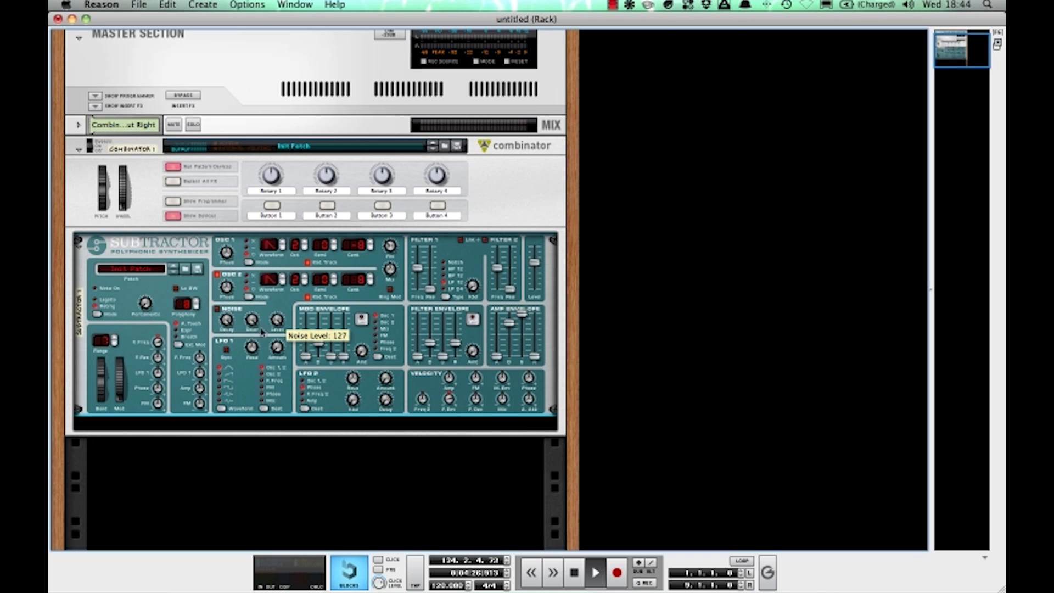
# - Sync the SubTractor's LFO 1 to tempo at rate 1/4, raise its amount, and route it to F.Freq
pyautogui.click(226, 351)
pyautogui.moveTo(247, 351)
pyautogui.moveTo(247, 351); pyautogui.dragTo(247, 346)
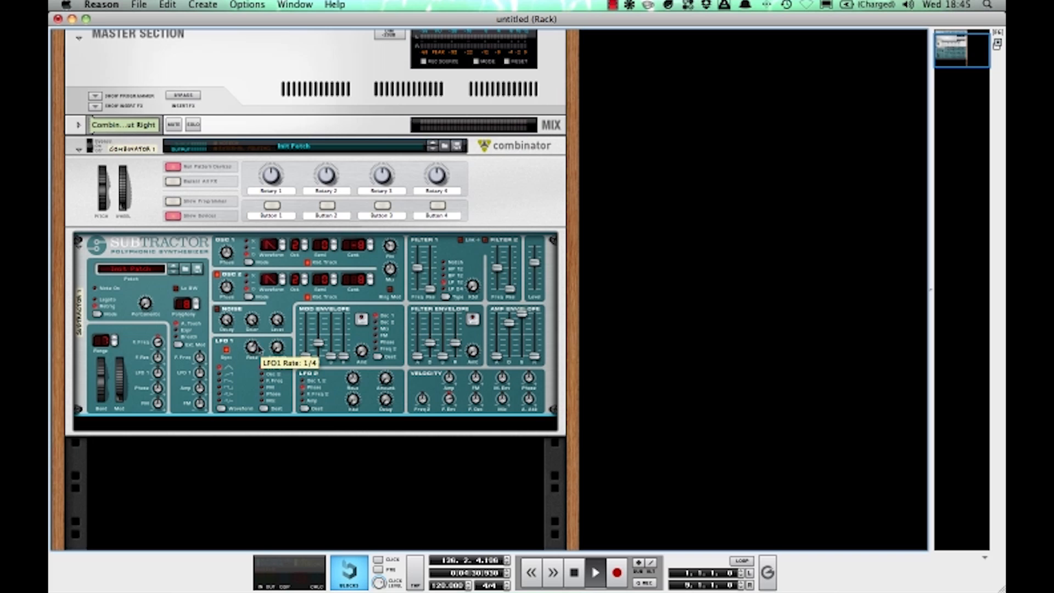
pyautogui.moveTo(277, 353)
pyautogui.moveTo(277, 352); pyautogui.dragTo(277, 263)
pyautogui.click(273, 380)
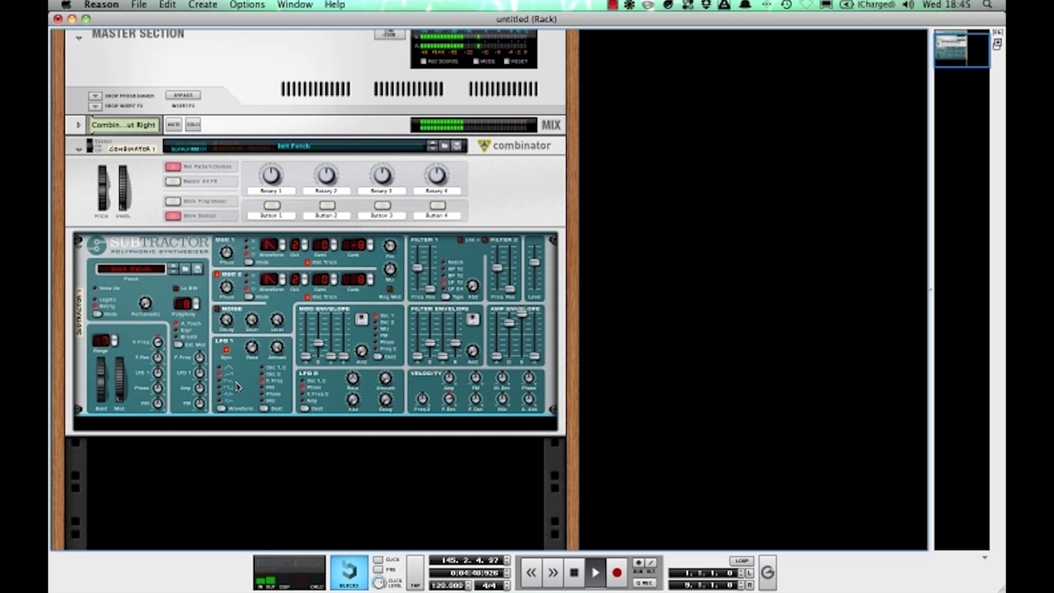
# - Add a Scream 4 Distortion after the SubTractor inside the Combinator
pyautogui.scroll(-2, 165, 310)
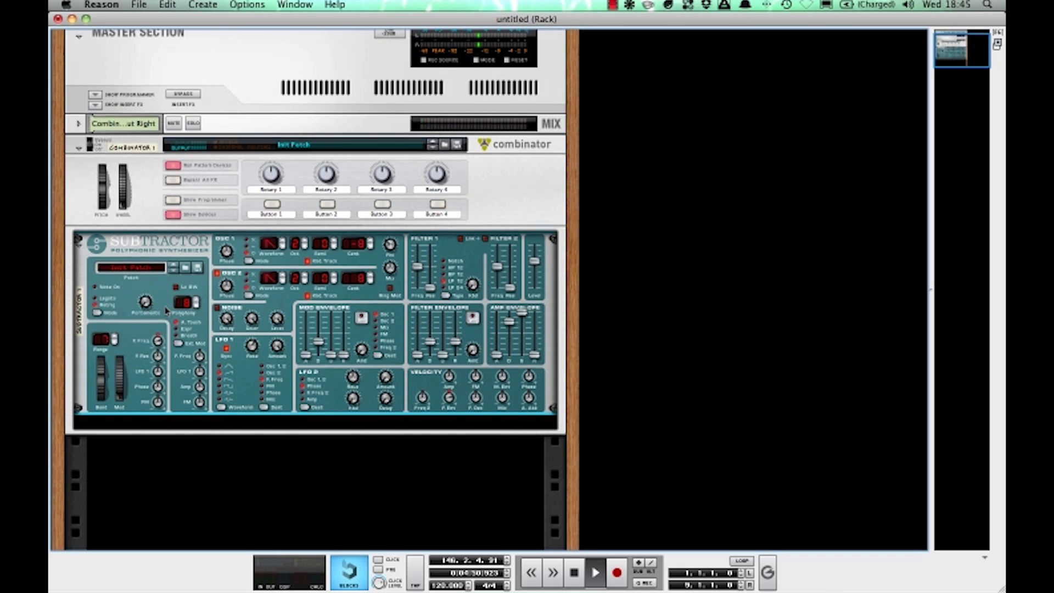
pyautogui.scroll(-2, 165, 311)
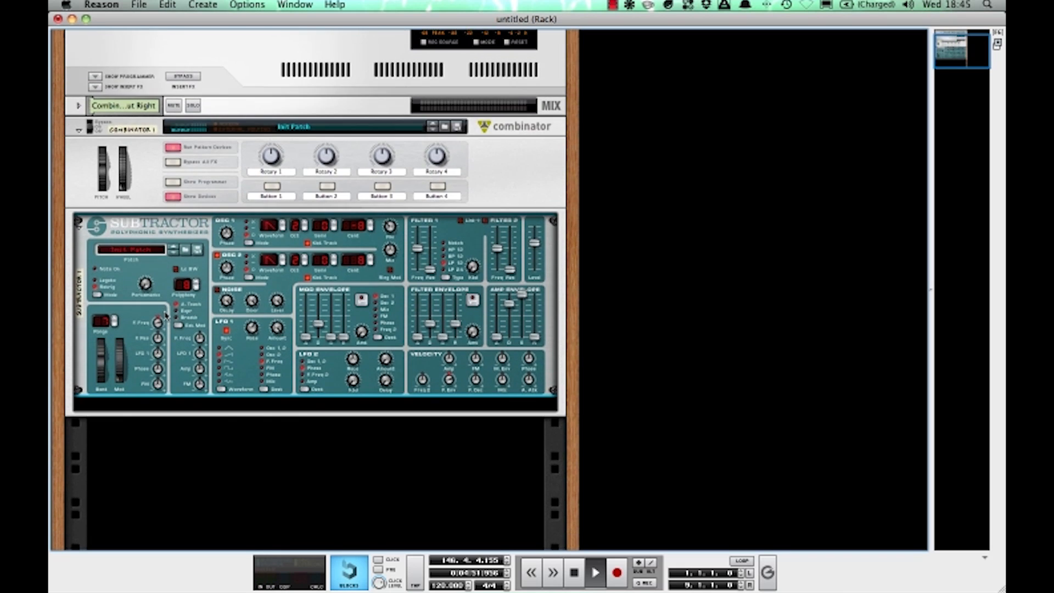
pyautogui.rightClick(86, 388)
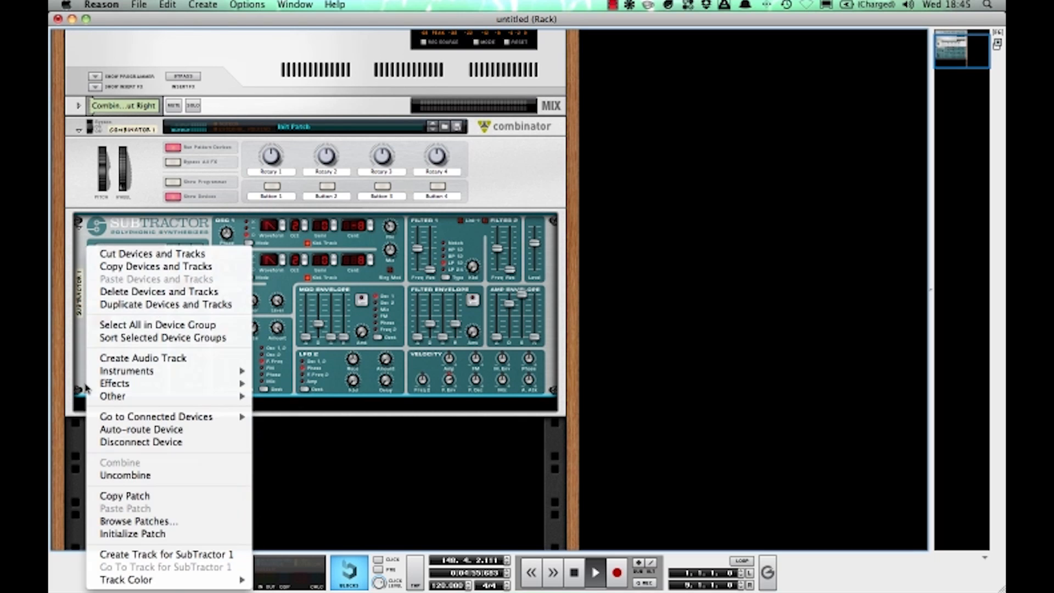
pyautogui.moveTo(87, 387)
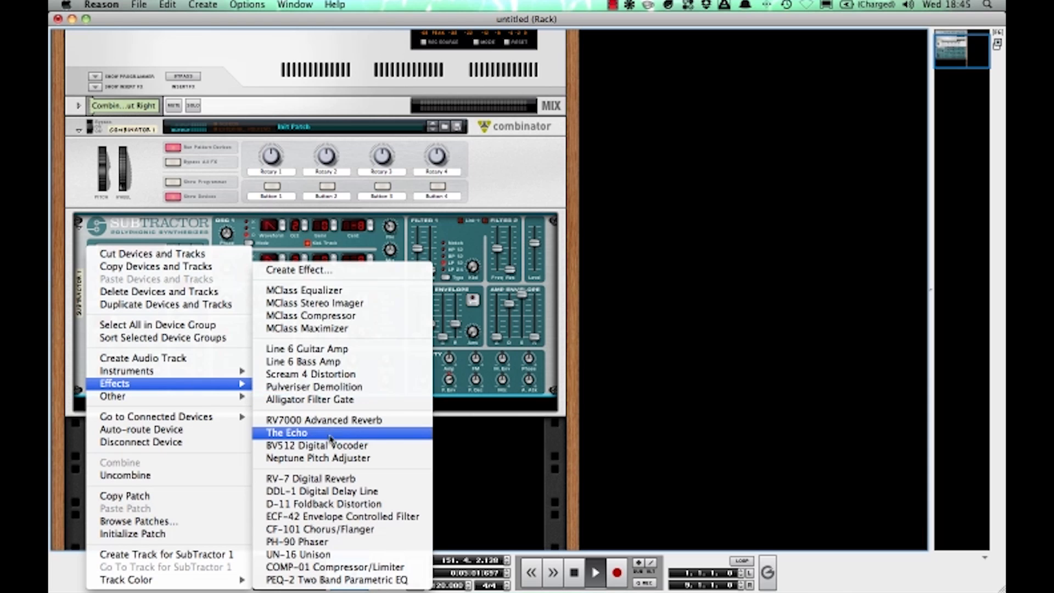
pyautogui.click(326, 374)
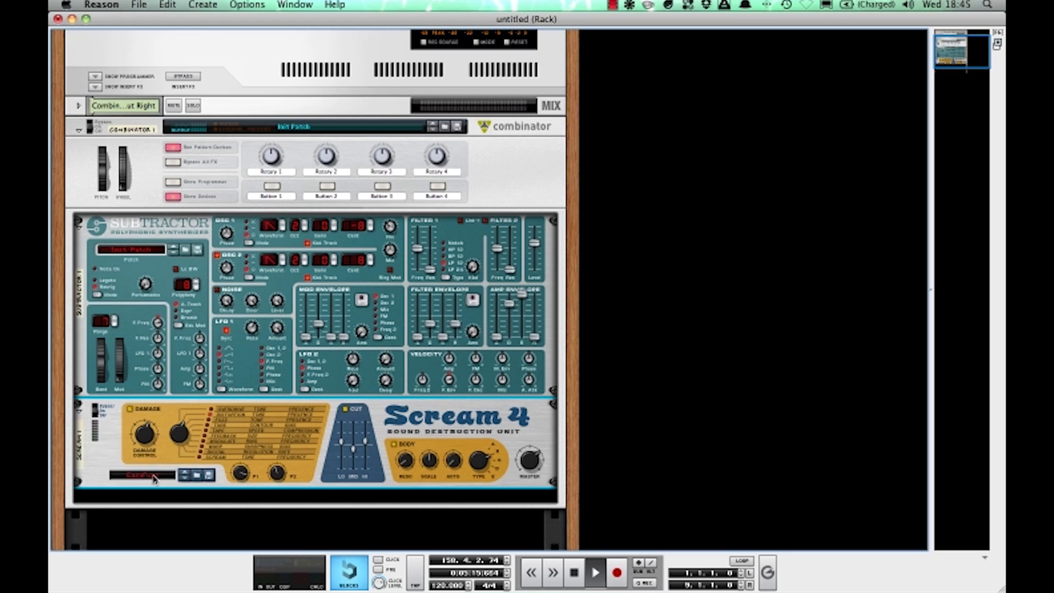
# - Check the Scream 4 patch browser without loading a patch, and adjust the unit's Damage Control
pyautogui.click(197, 475)
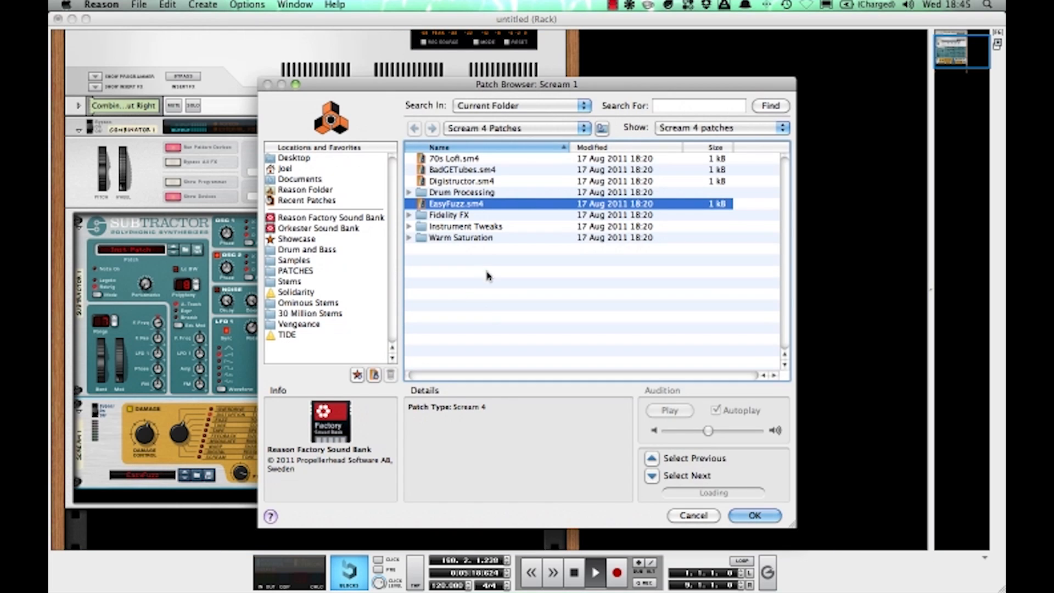
pyautogui.click(677, 515)
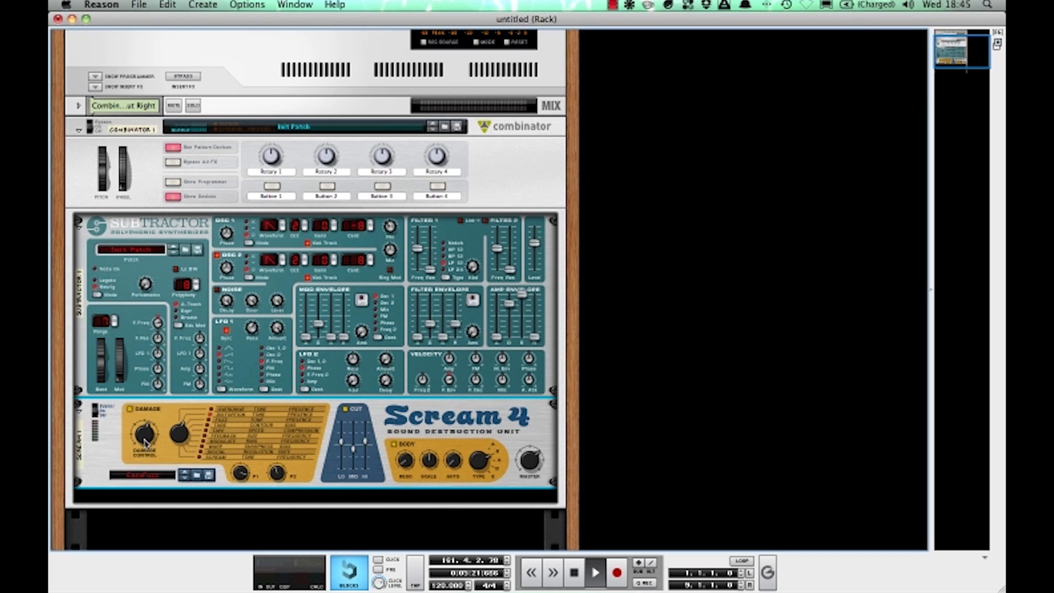
pyautogui.moveTo(149, 435); pyautogui.dragTo(150, 432)
# - Add a UN-16 Unison effect after the Scream 4 in the Combinator
pyautogui.rightClick(115, 459)
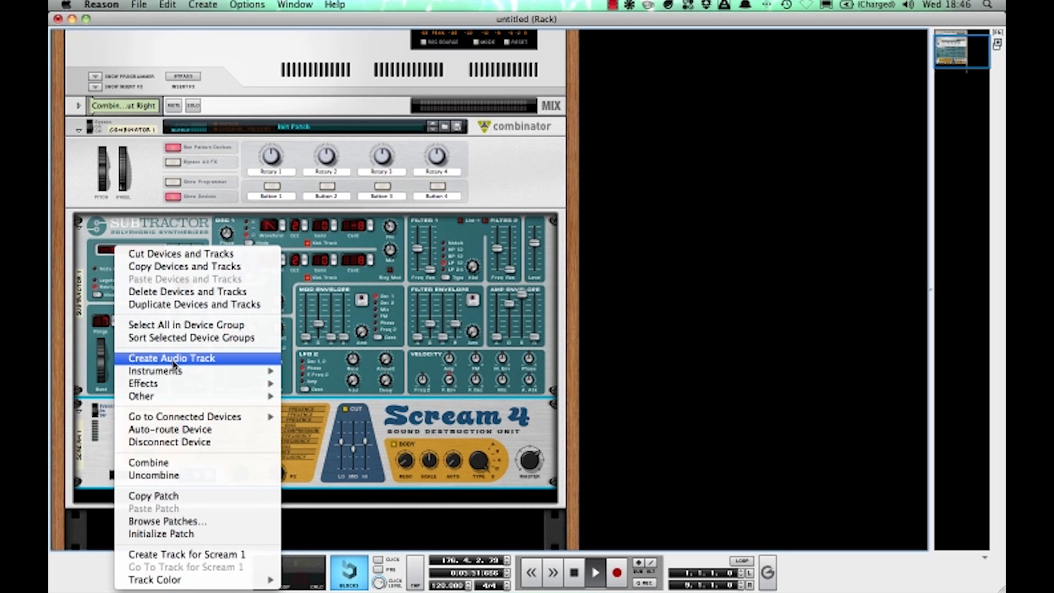
pyautogui.moveTo(174, 382)
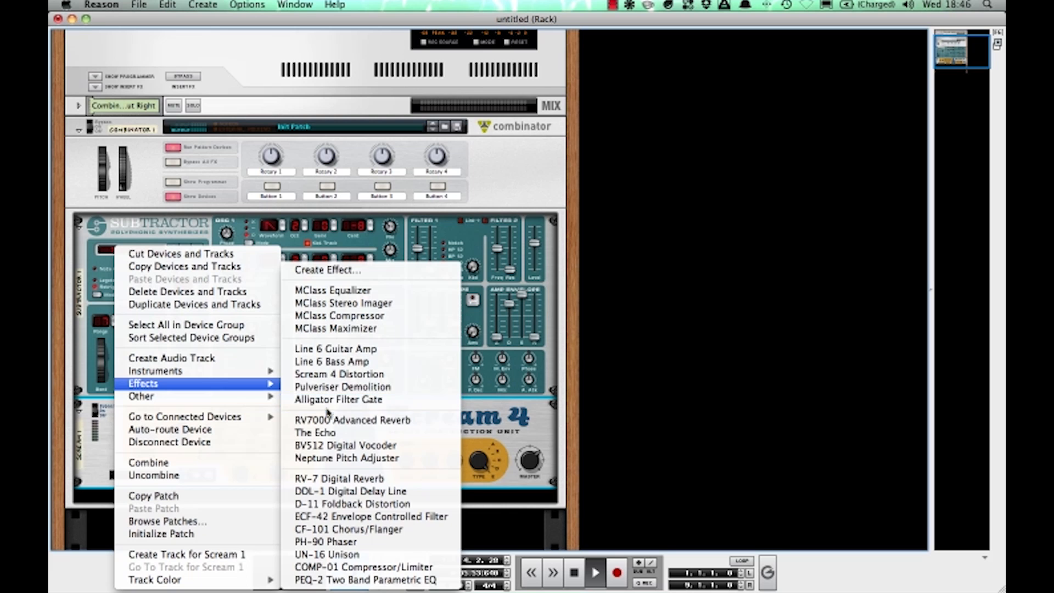
pyautogui.click(354, 556)
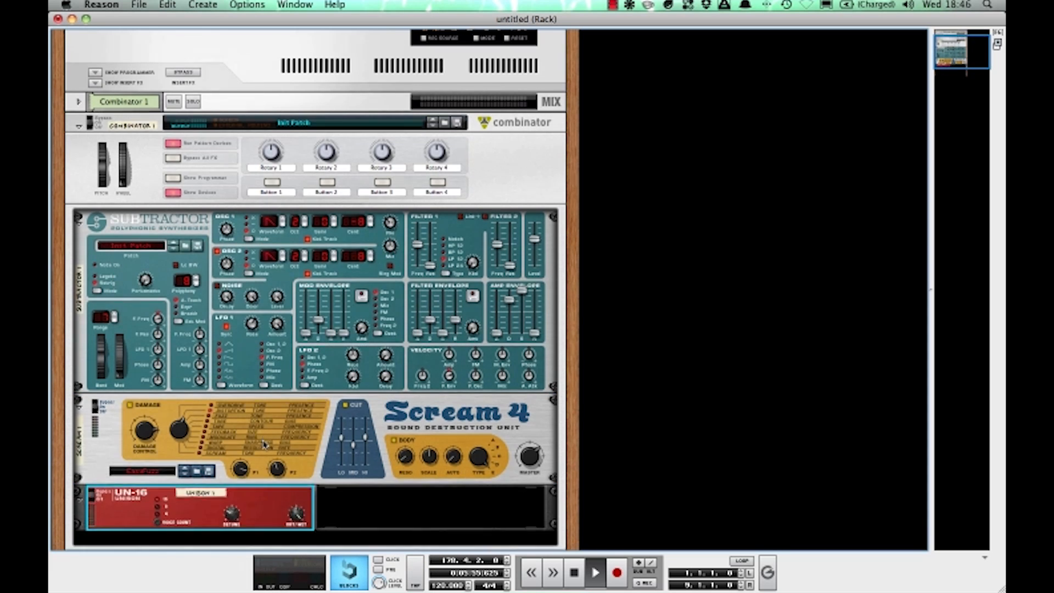
# - Adjust the Dry/Wet mix of the UN-16 Unison
pyautogui.scroll(-5, 263, 442)
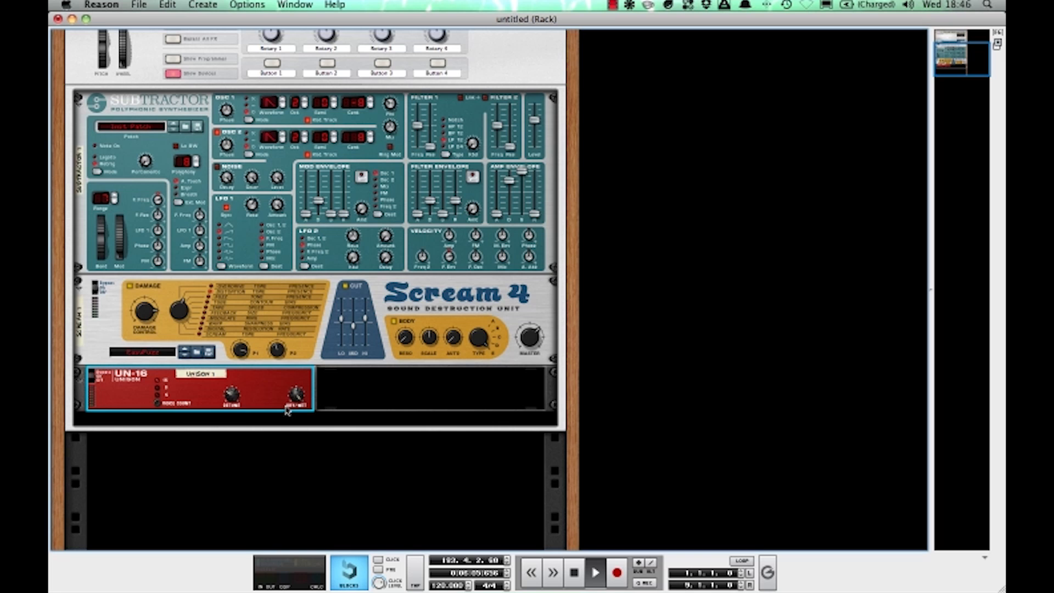
pyautogui.moveTo(229, 398)
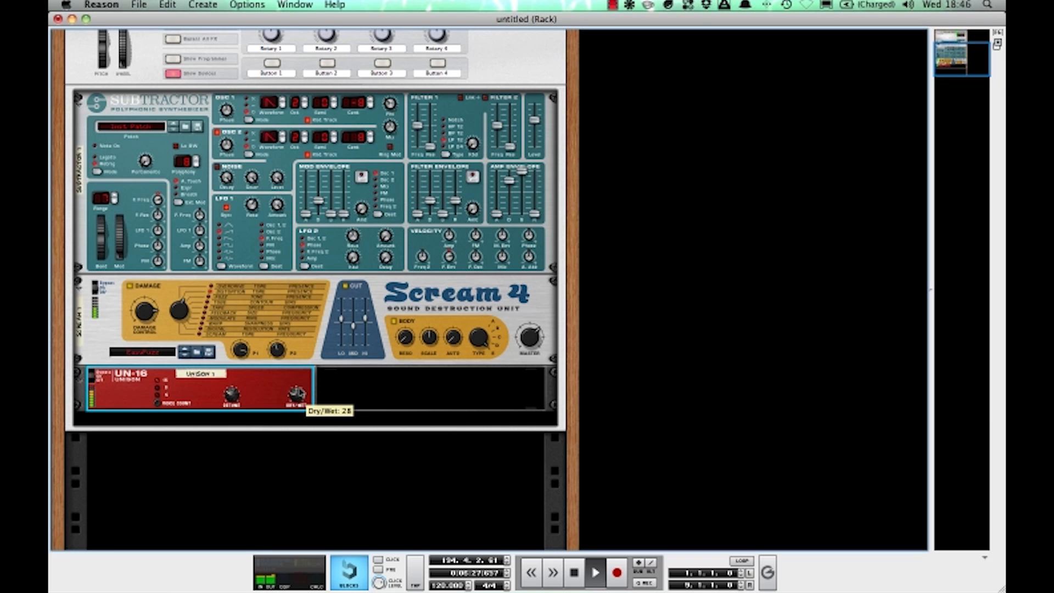
pyautogui.moveTo(299, 380); pyautogui.dragTo(297, 340)
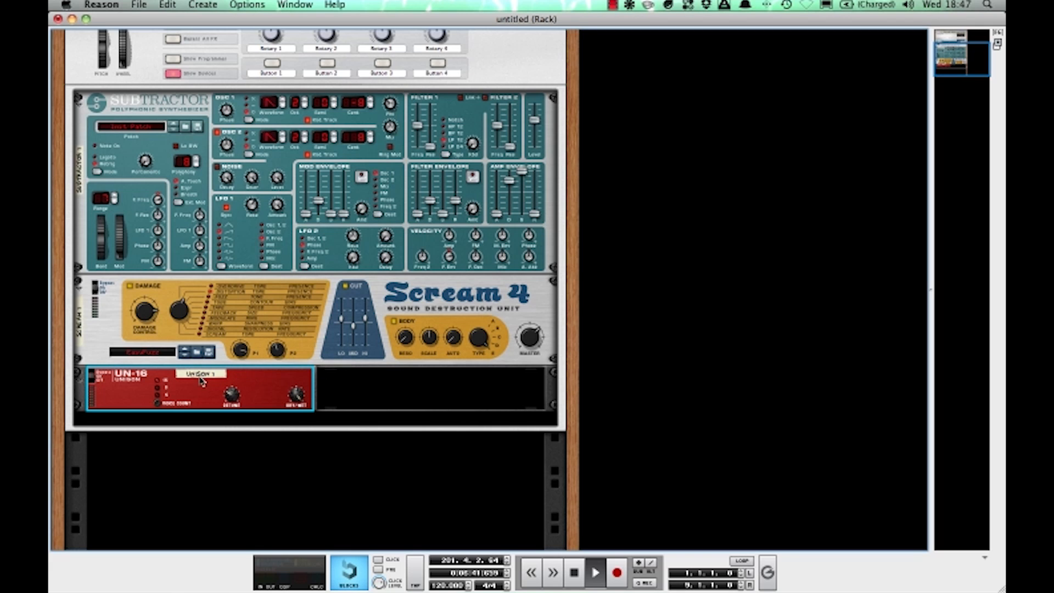
# - Add an RV7000 Advanced Reverb after the UN-16 Unison
pyautogui.rightClick(114, 405)
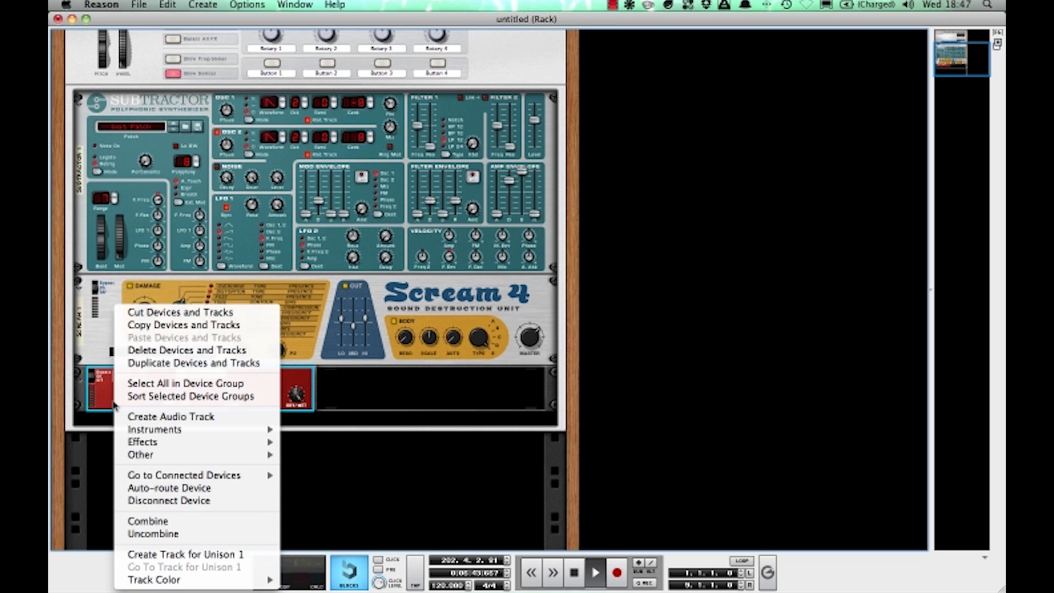
pyautogui.moveTo(156, 445)
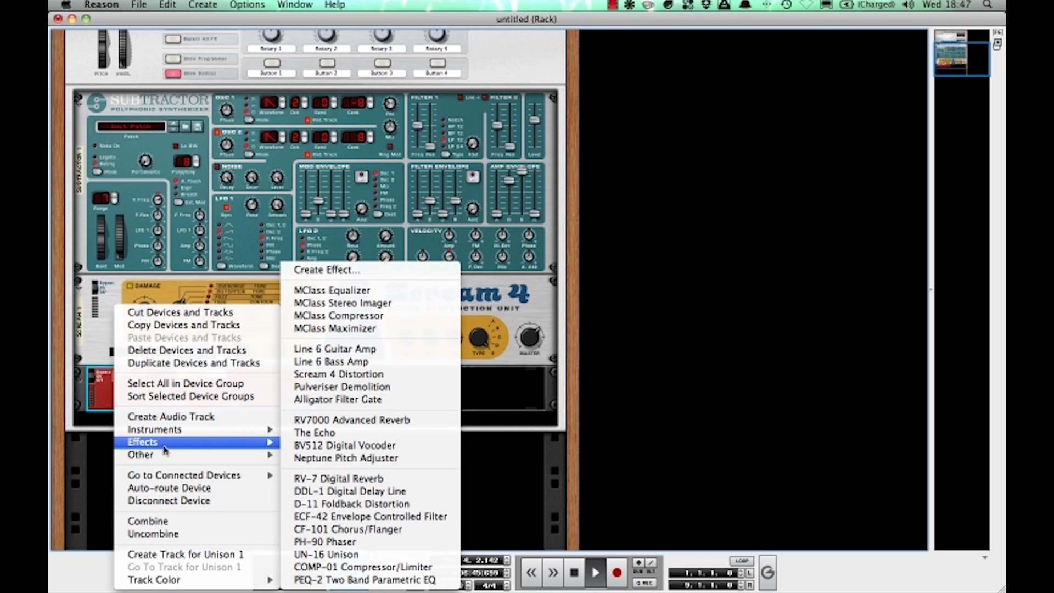
pyautogui.click(364, 424)
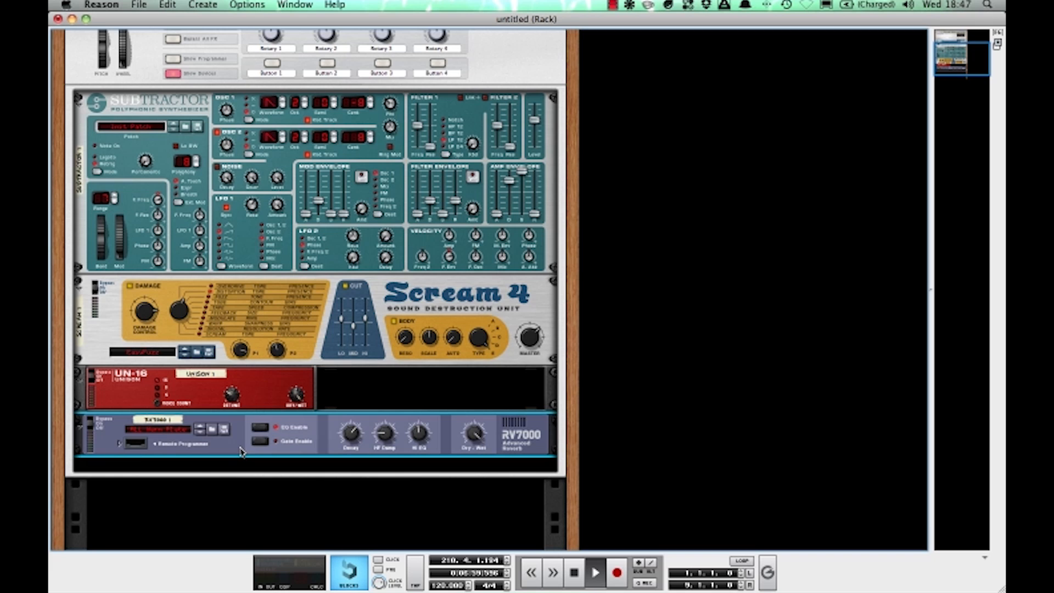
# - Adjust the RV7000's HI EQ and lower its Dry-Wet mix
pyautogui.moveTo(421, 447); pyautogui.dragTo(430, 456)
pyautogui.moveTo(479, 439)
pyautogui.moveTo(478, 440); pyautogui.dragTo(485, 482)
# - Add a second Scream 4 Distortion after the RV7000 reverb
pyautogui.rightClick(106, 446)
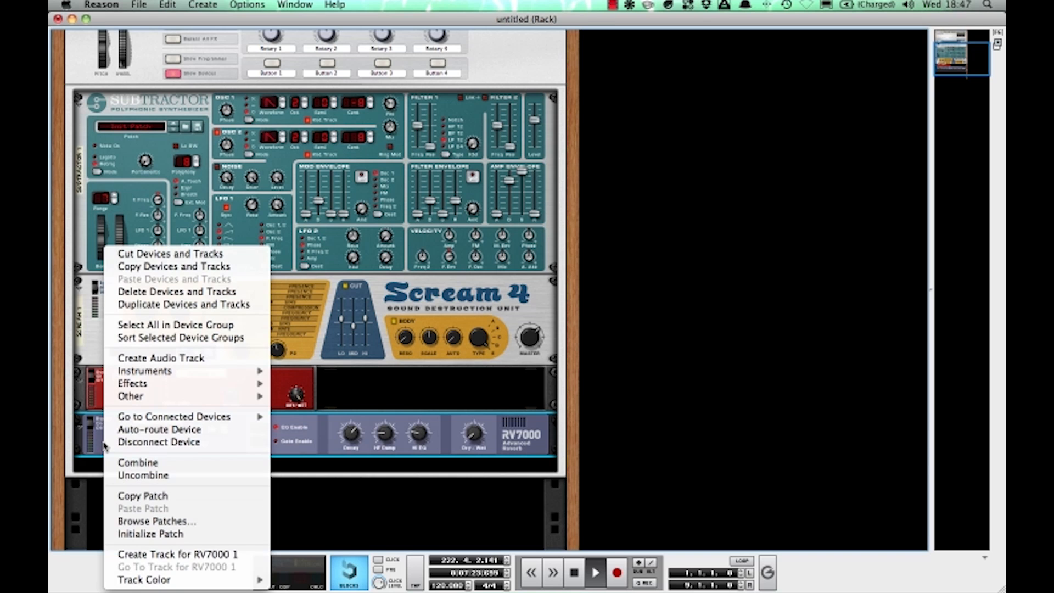
pyautogui.moveTo(130, 385)
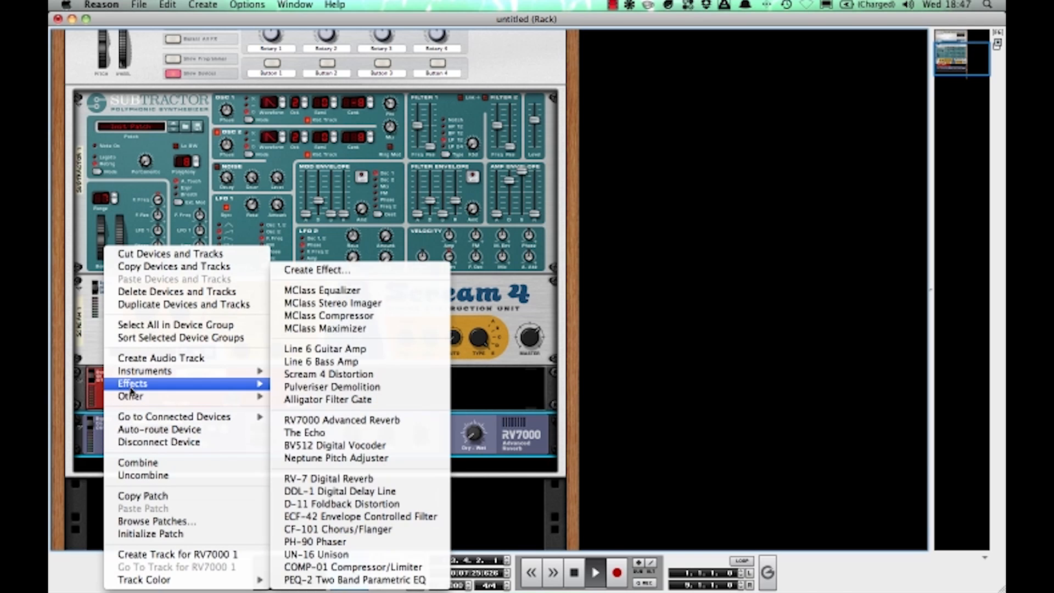
pyautogui.click(348, 378)
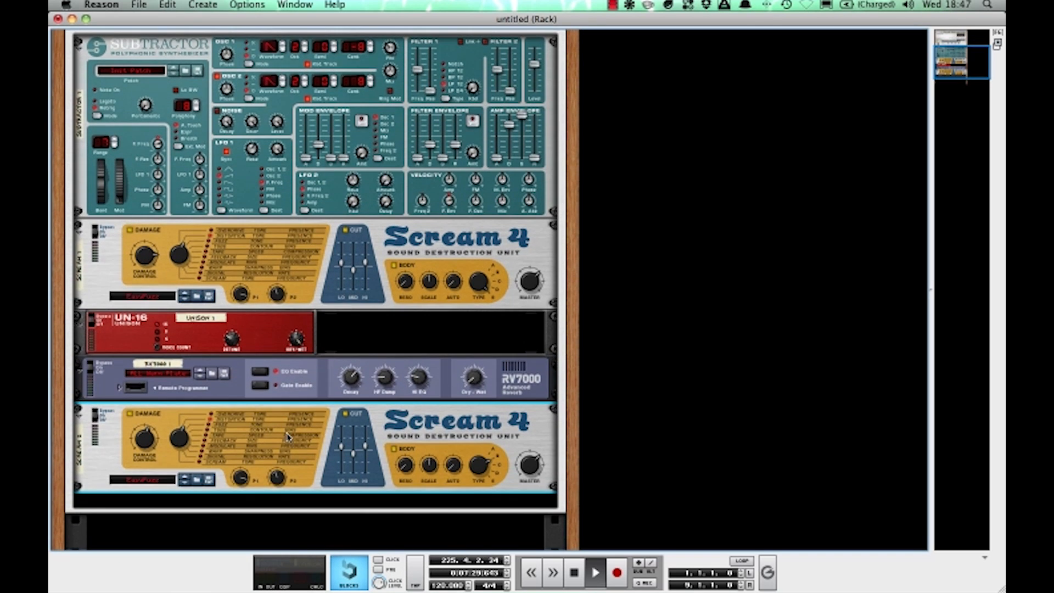
pyautogui.scroll(-2, 287, 436)
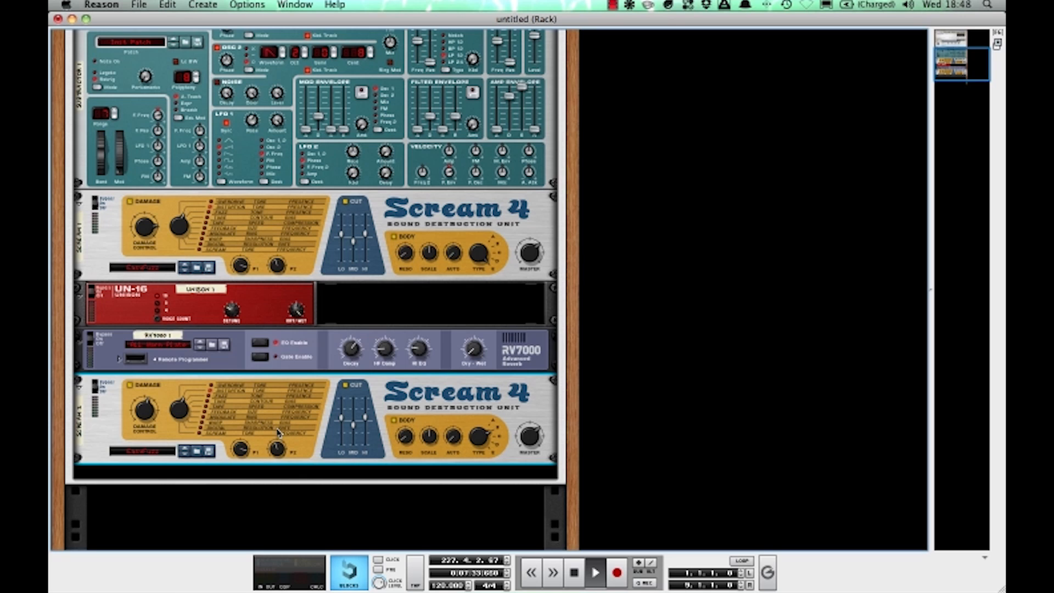
# - Set the second Scream 4's Damage Control to 90 and change its damage type
pyautogui.moveTo(143, 420)
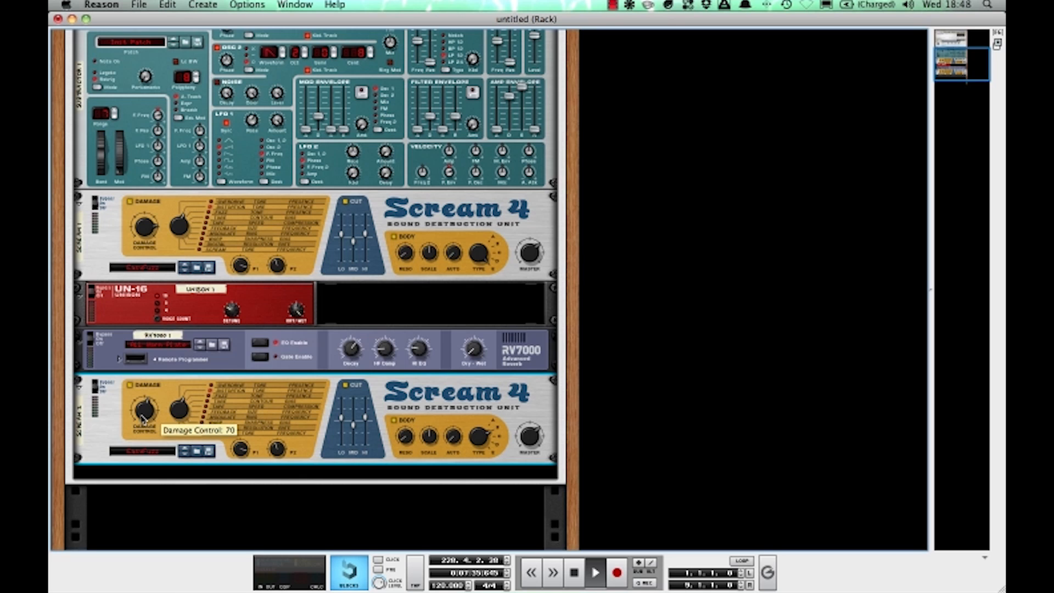
pyautogui.moveTo(143, 418); pyautogui.dragTo(143, 412)
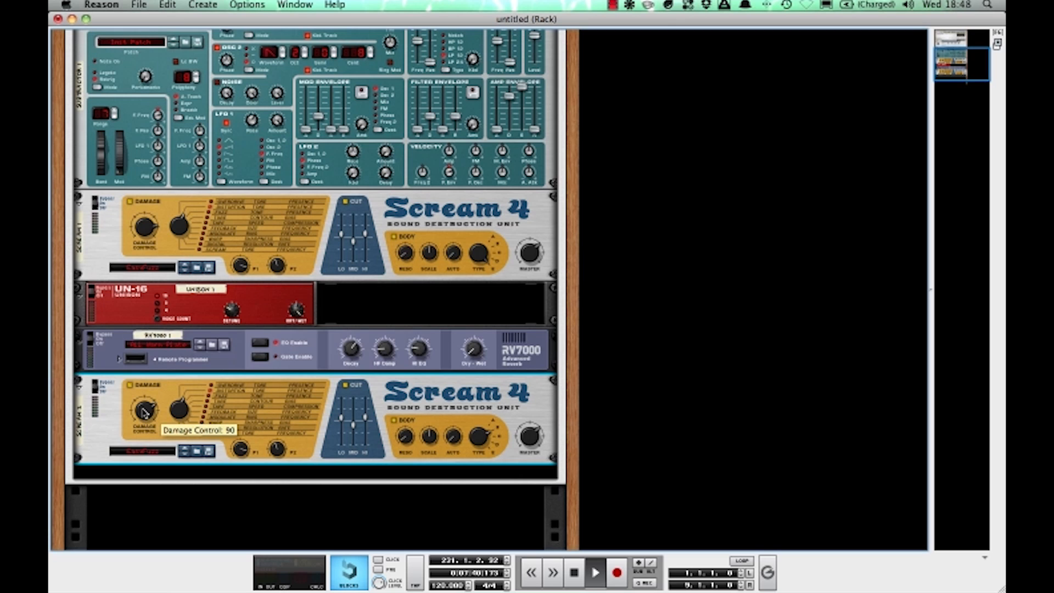
pyautogui.click(215, 411)
# - Add an MClass Equalizer after the second Scream 4 and enable its Lo Cut
pyautogui.rightClick(102, 435)
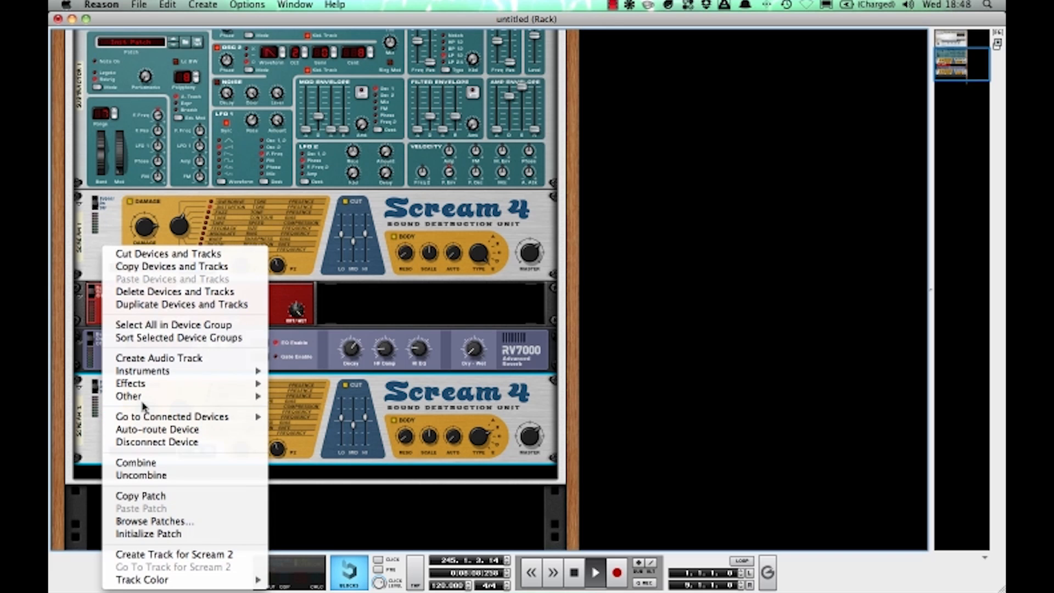
pyautogui.moveTo(145, 391)
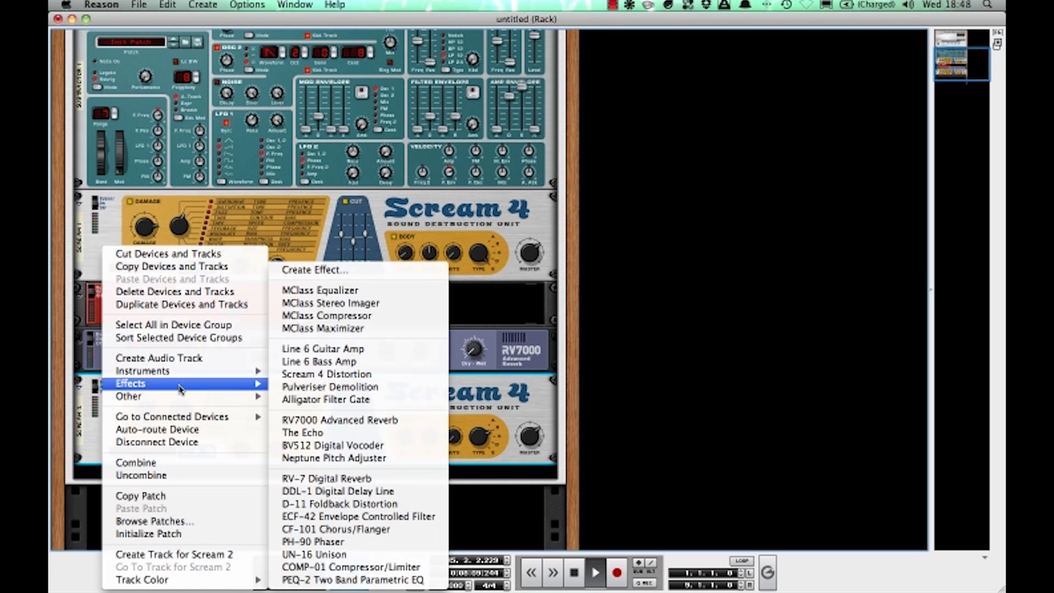
pyautogui.click(313, 296)
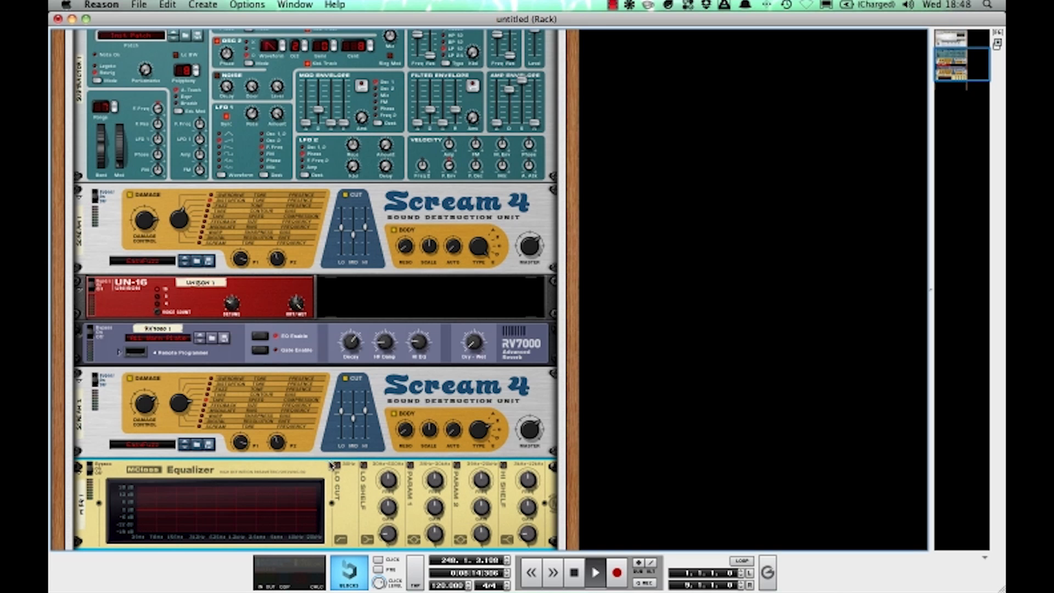
pyautogui.scroll(-2, 331, 472)
pyautogui.scroll(-1, 330, 472)
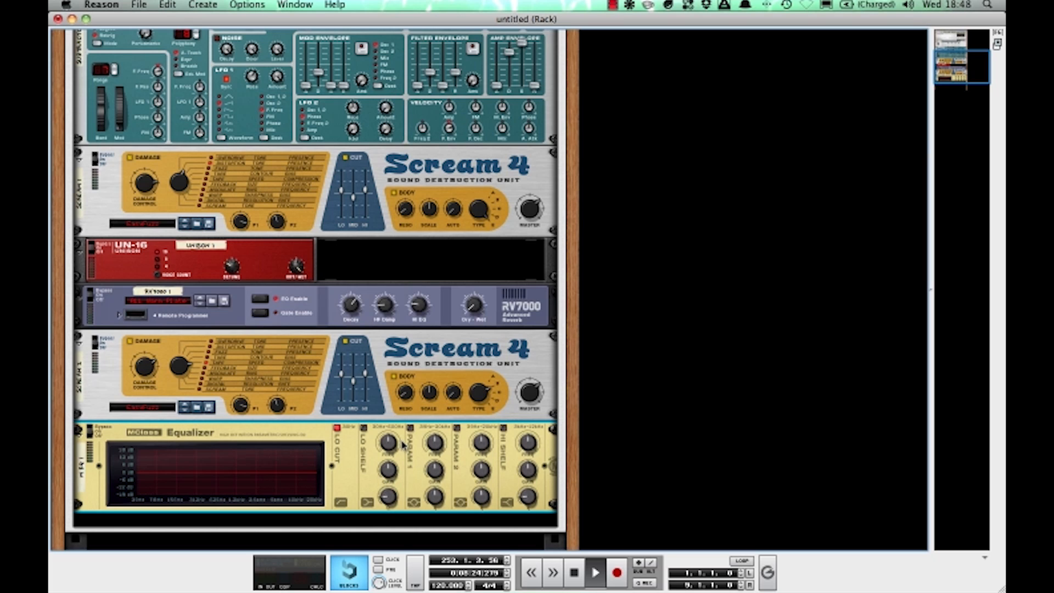
# - Enable the equalizer's Parametric 1 band with a lower frequency, -4.0 dB gain and adjusted Q, and the Hi Shelf band with 2.9 dB gain
pyautogui.click(410, 428)
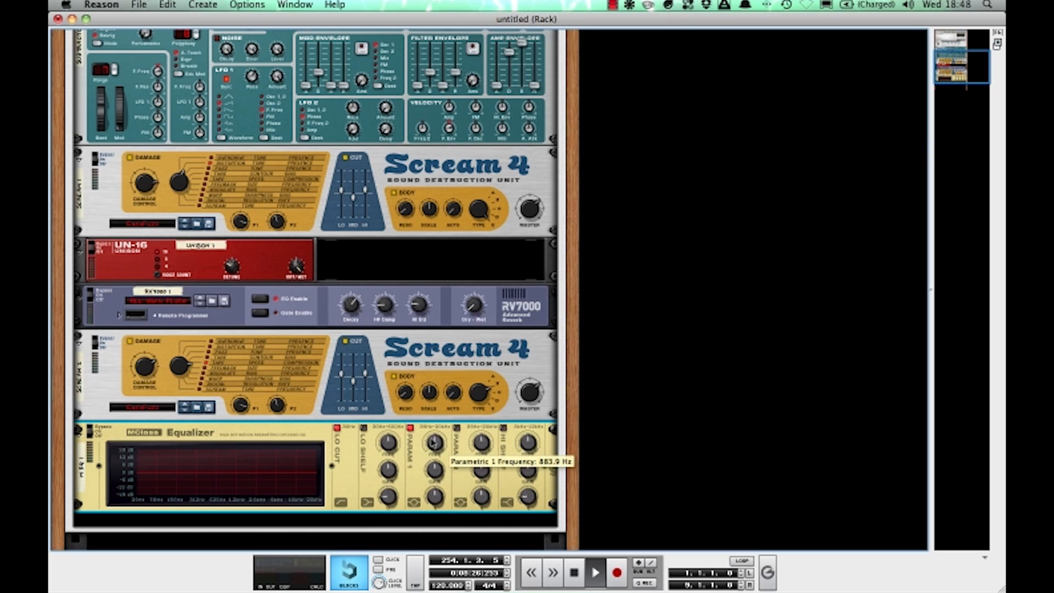
pyautogui.moveTo(433, 443); pyautogui.dragTo(436, 488)
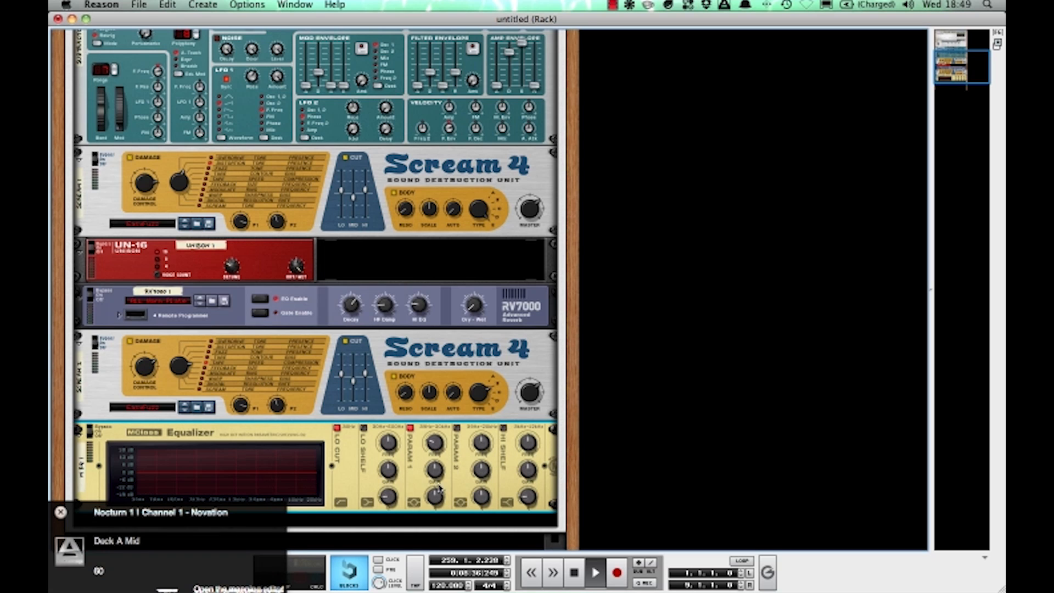
pyautogui.moveTo(437, 474); pyautogui.dragTo(438, 482)
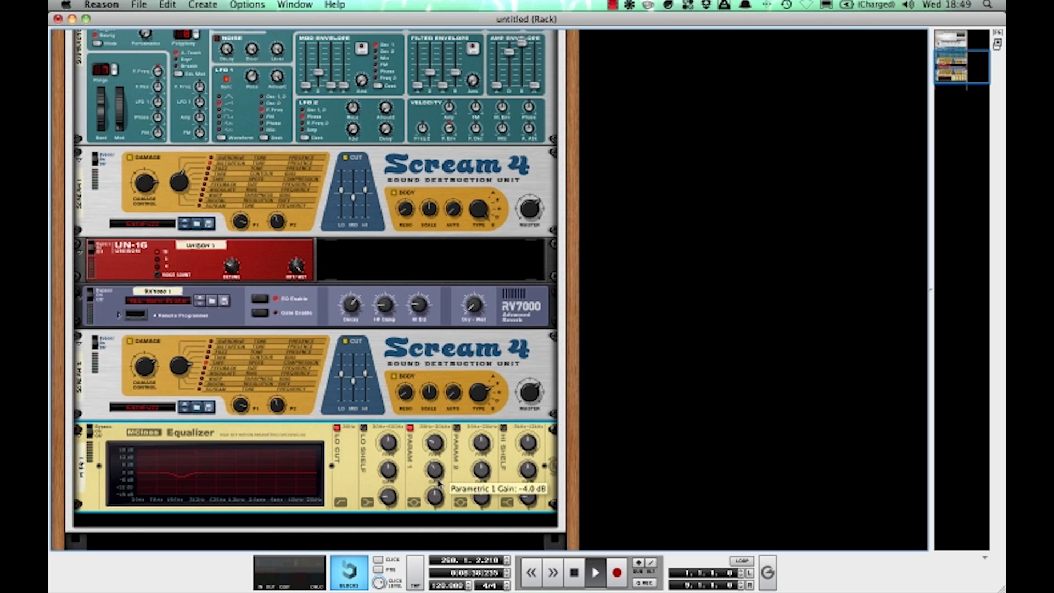
pyautogui.moveTo(439, 493); pyautogui.dragTo(441, 498)
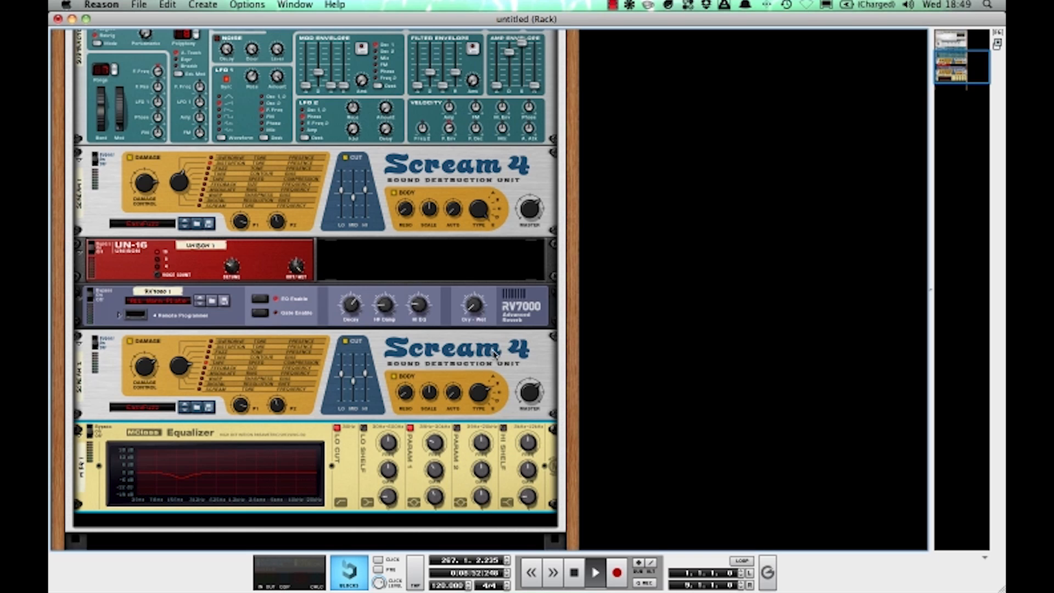
pyautogui.click(504, 428)
pyautogui.moveTo(528, 469); pyautogui.dragTo(529, 467)
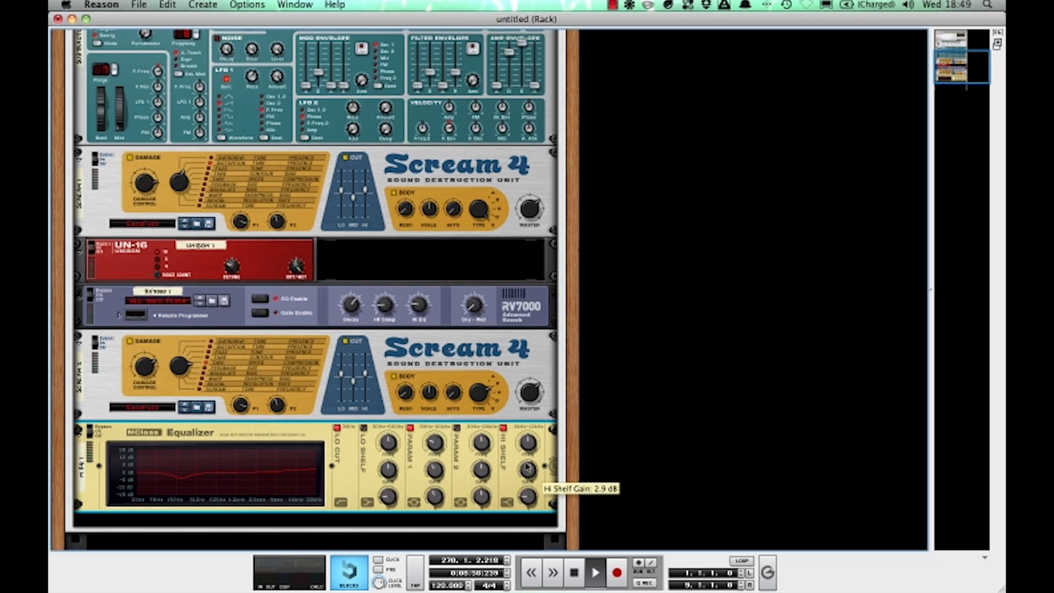
# - Add an ECF-42 Envelope Controlled Filter after the MClass Equalizer and set its resonance to 36
pyautogui.scroll(-2, 136, 403)
pyautogui.scroll(-3, 137, 402)
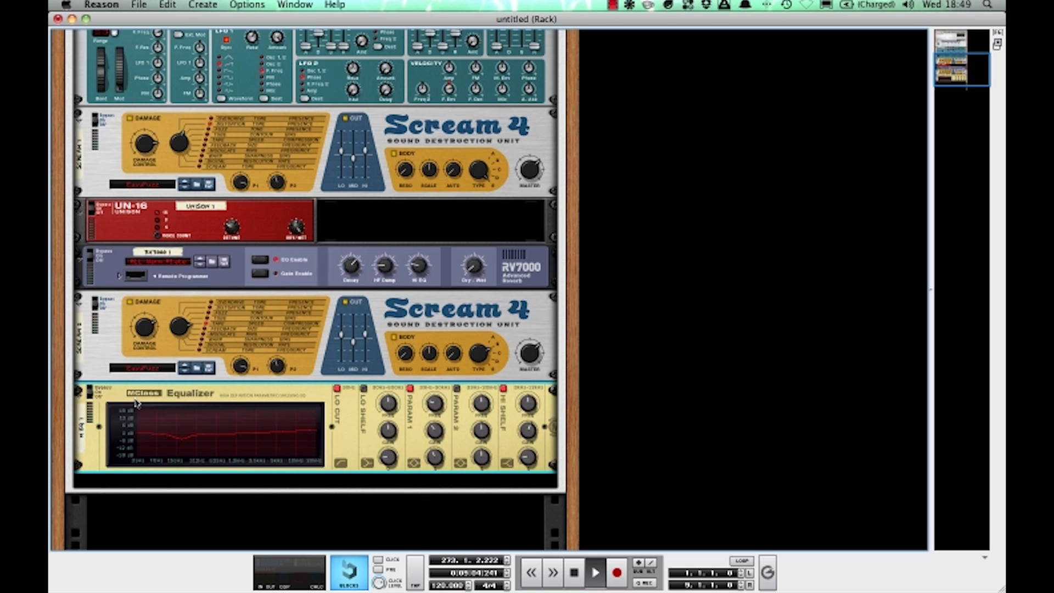
pyautogui.scroll(-5, 118, 397)
pyautogui.rightClick(100, 395)
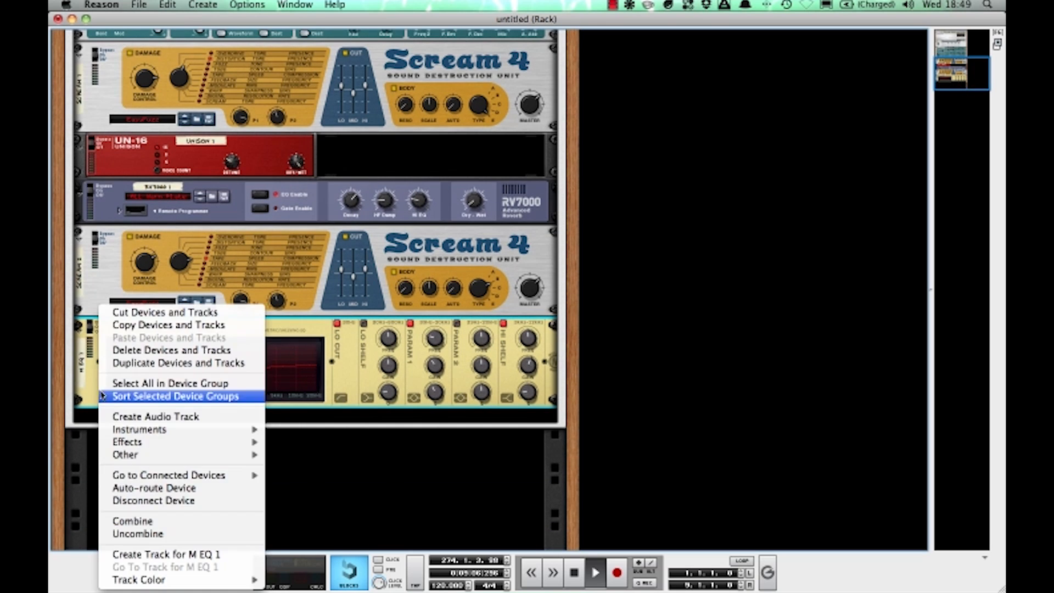
pyautogui.moveTo(132, 442)
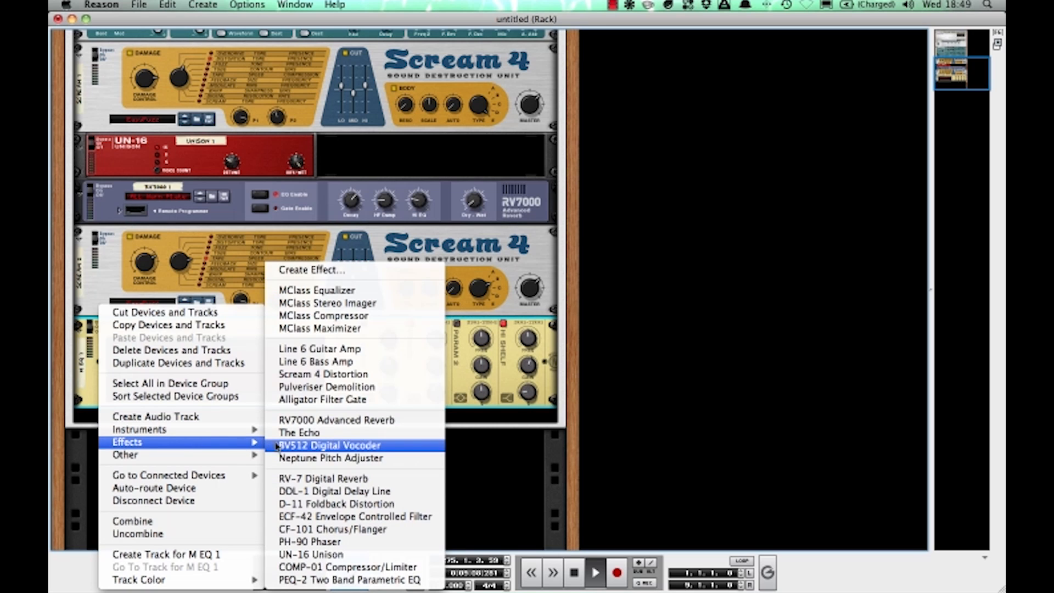
pyautogui.click(360, 518)
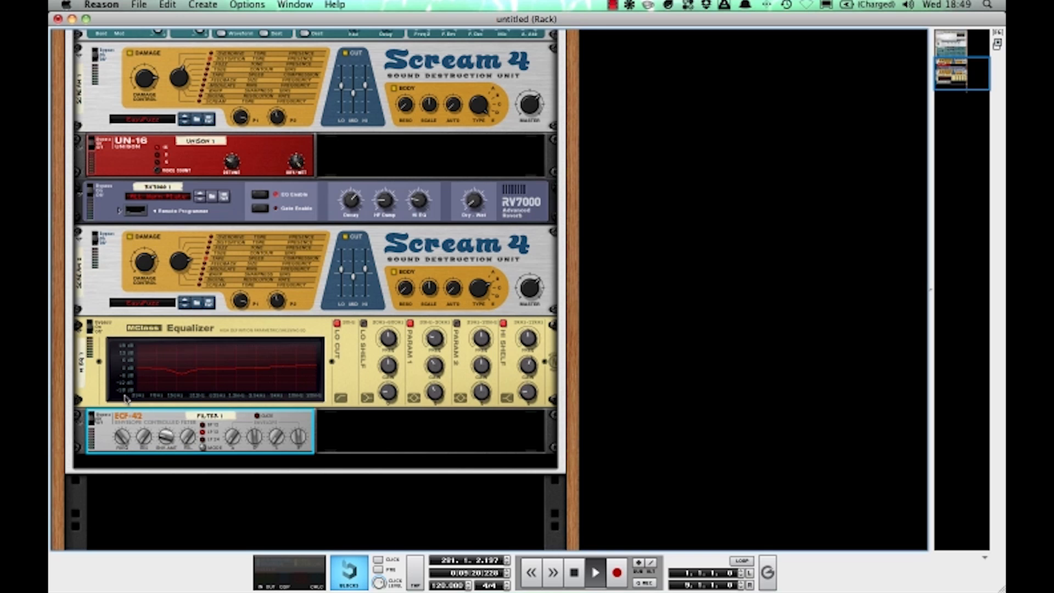
pyautogui.moveTo(145, 442); pyautogui.dragTo(148, 430)
pyautogui.moveTo(145, 447)
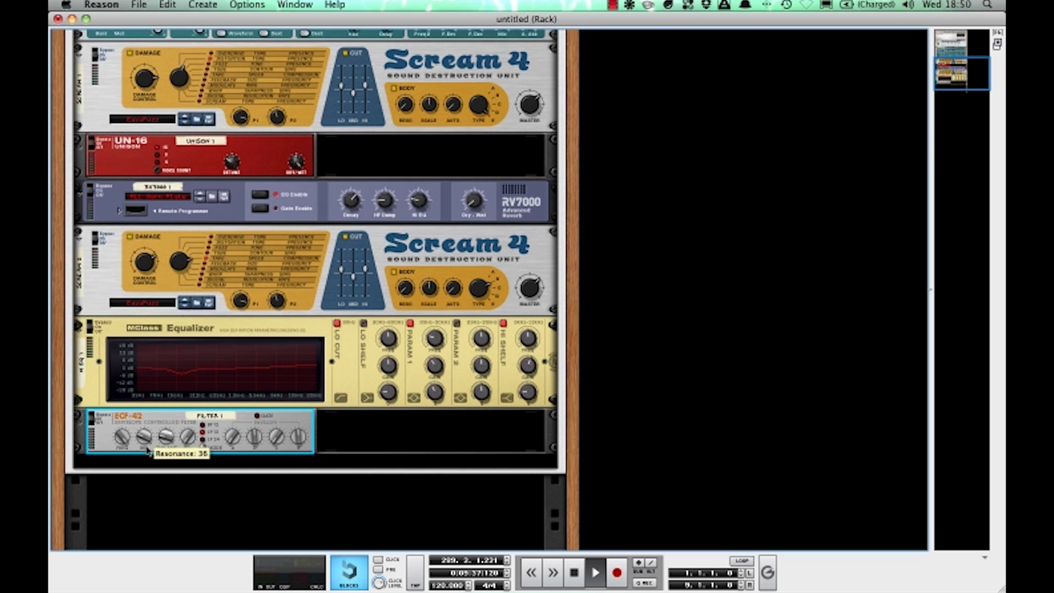
pyautogui.scroll(15, 324, 454)
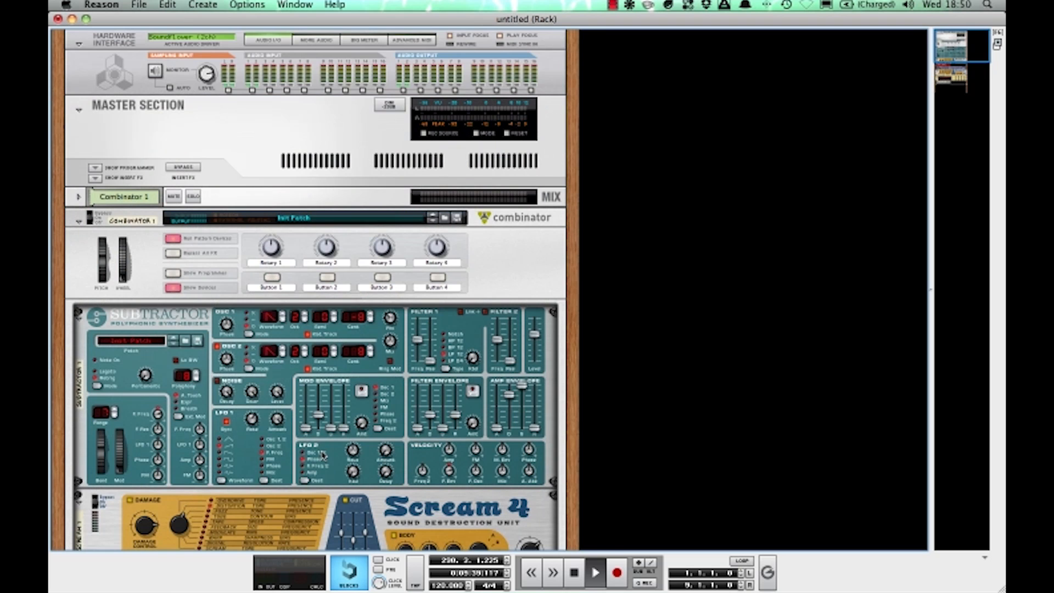
pyautogui.scroll(-1, 323, 456)
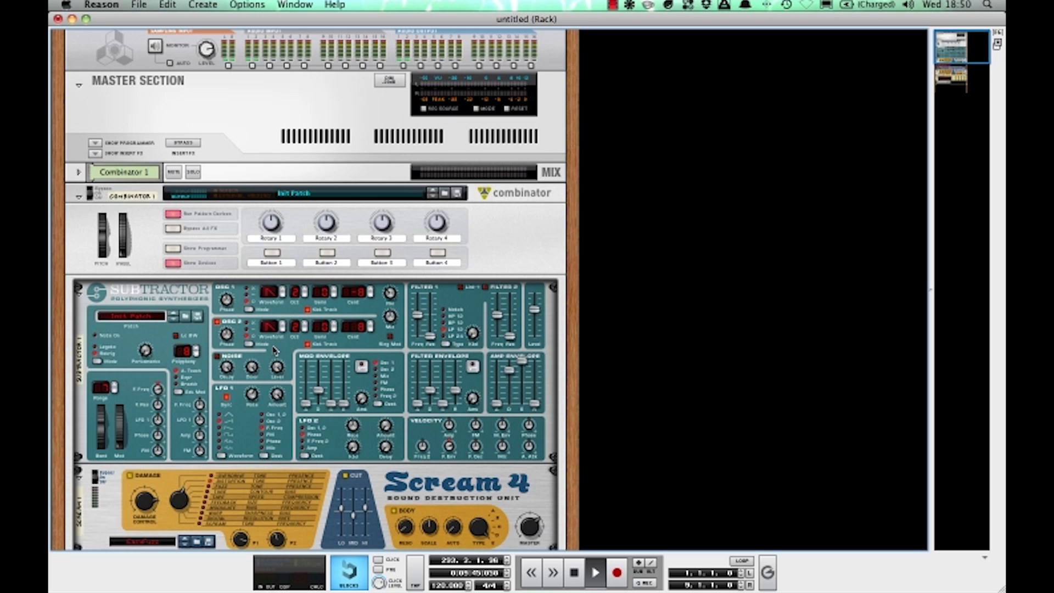
pyautogui.scroll(-1, 276, 349)
pyautogui.scroll(-3, 275, 349)
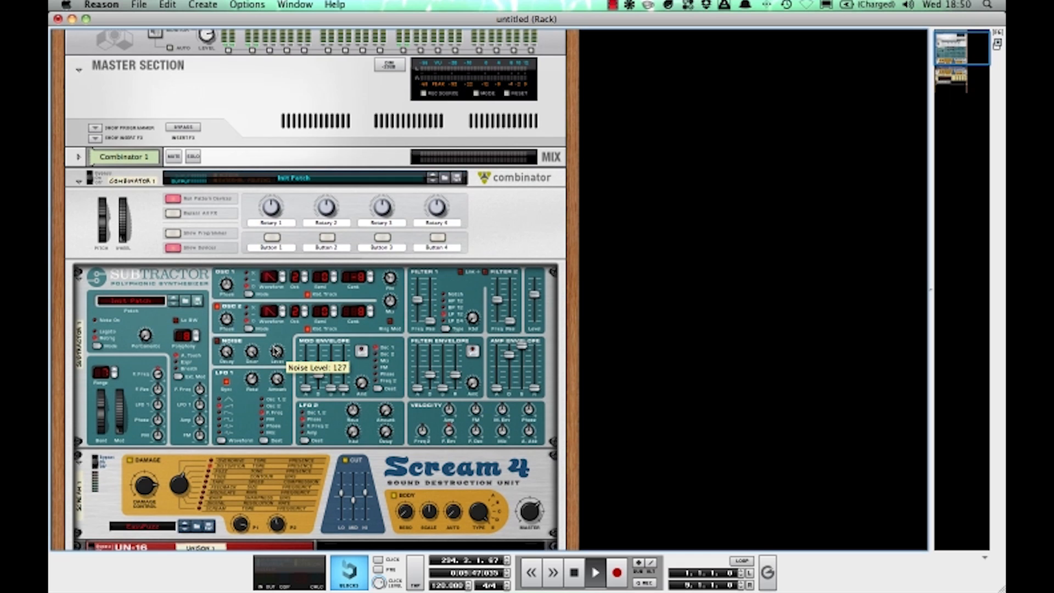